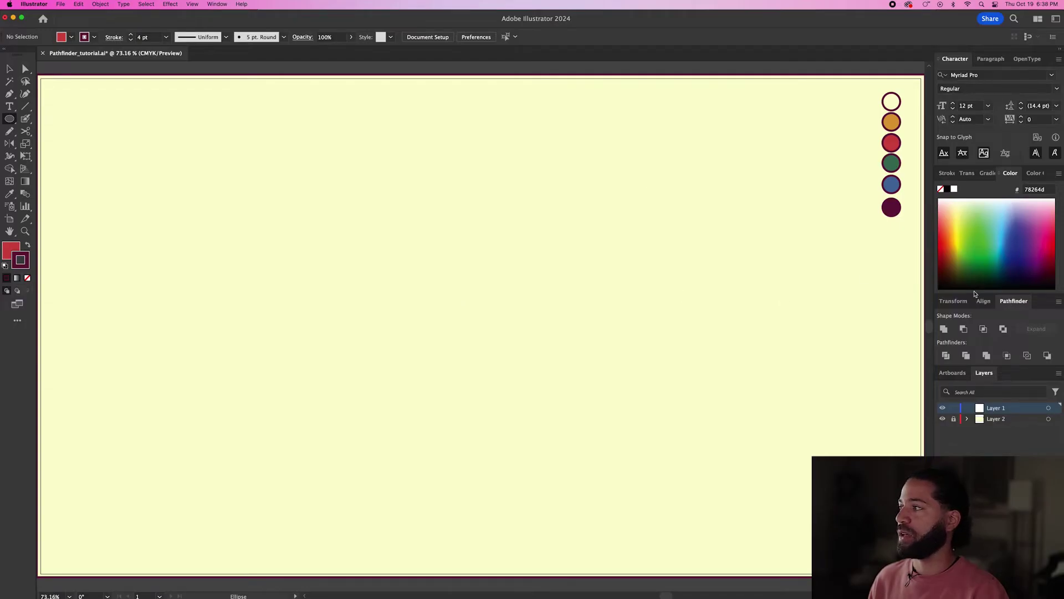
# Show the Pathfinder panel.
pyautogui.click(217, 4)
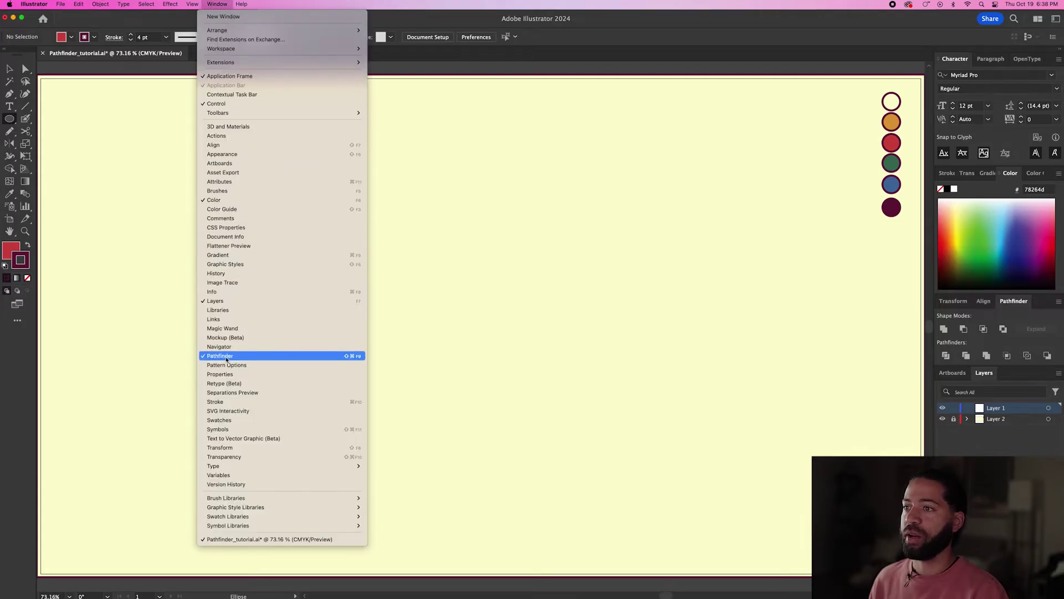
pyautogui.click(226, 356)
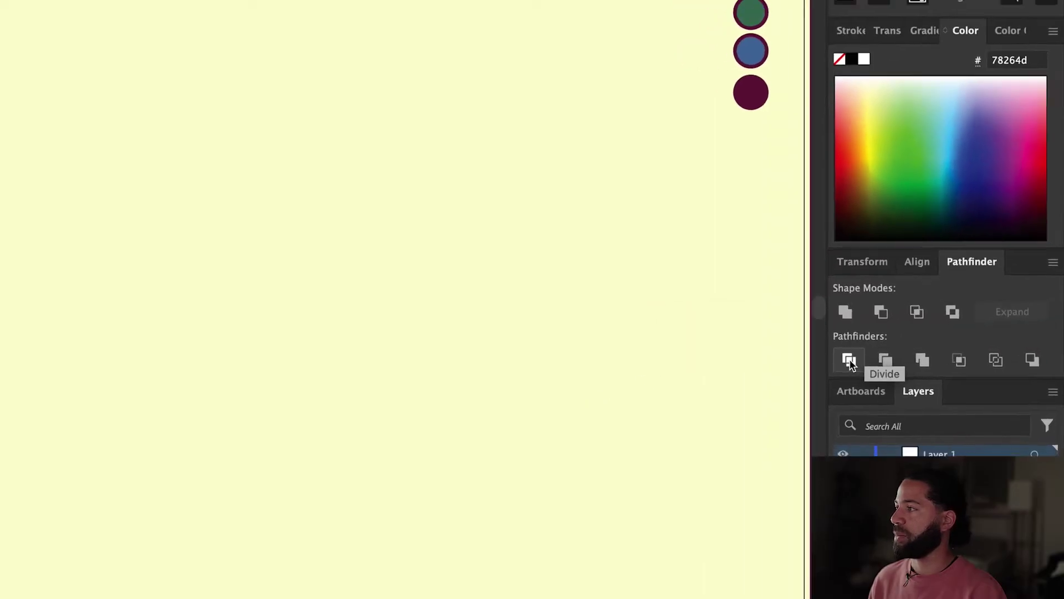
# Draw a red circle about 139 pt wide and add an overlapping copy beside it in the palette's blue.
pyautogui.moveTo(409, 149); pyautogui.dragTo(442, 181)
pyautogui.press('v')
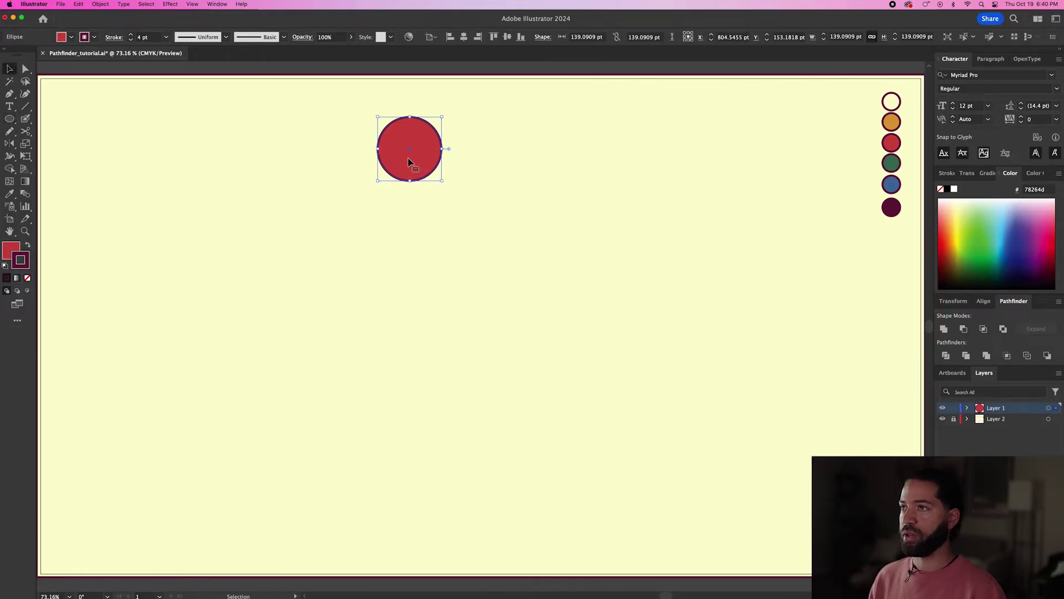
pyautogui.moveTo(392, 156); pyautogui.dragTo(438, 158)
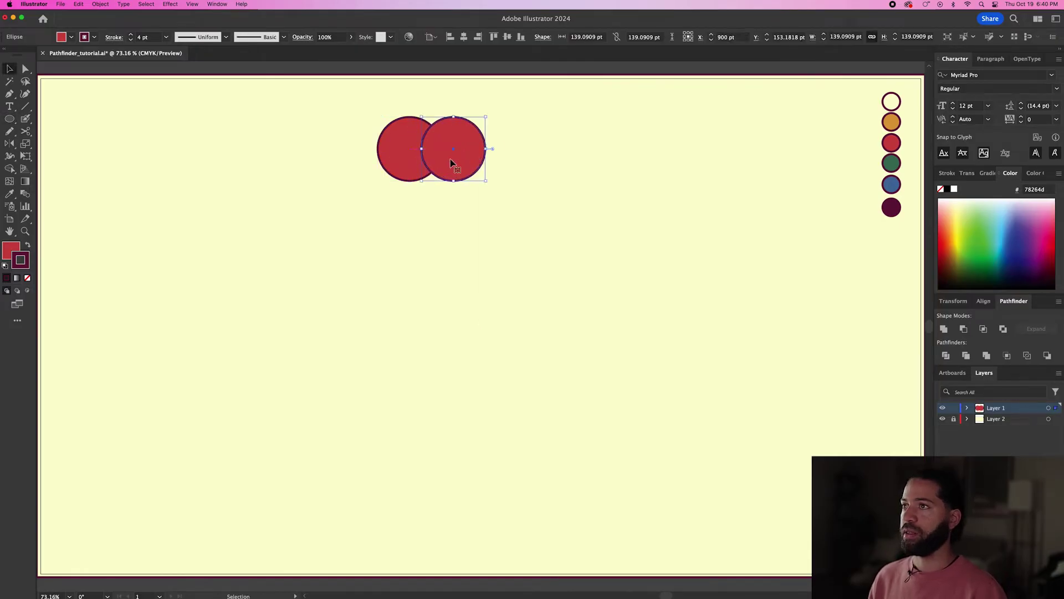
pyautogui.press('i')
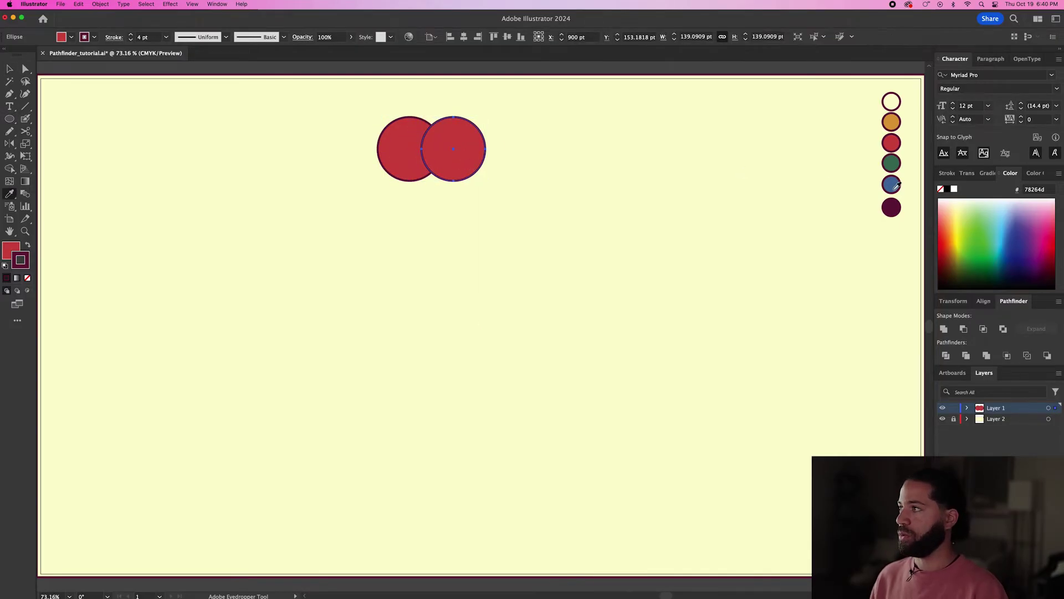
pyautogui.click(891, 184)
# Duplicate the red and blue circle pair downward at equal spacing to make a column of five pairs.
pyautogui.moveTo(483, 153); pyautogui.dragTo(480, 232)
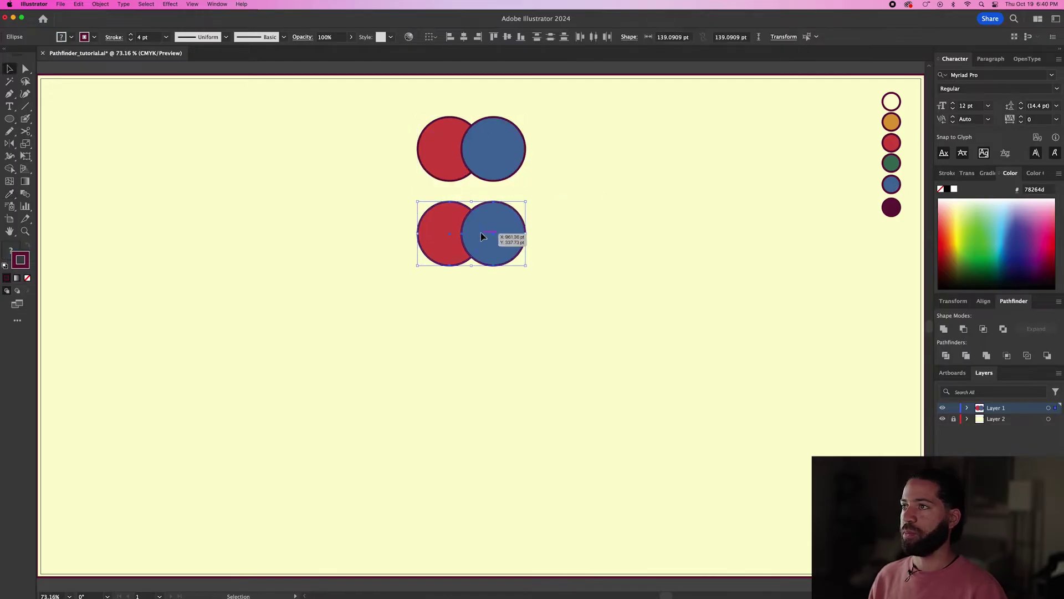
pyautogui.hotkey('ctrl', 'd')
pyautogui.hotkey('ctrl', 'd')
pyautogui.hotkey('ctrl', 'd')
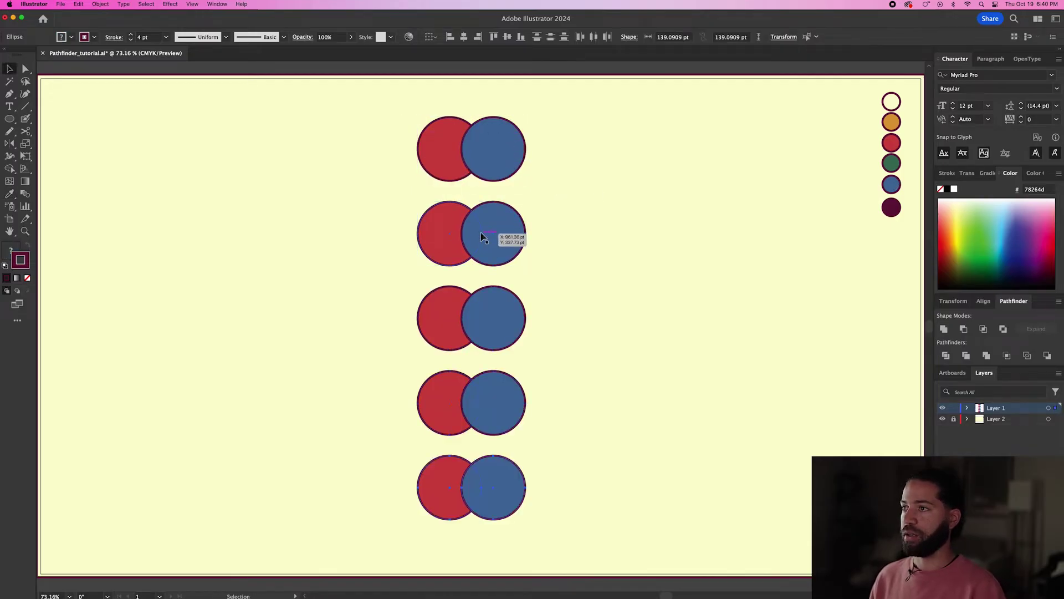
pyautogui.click(557, 228)
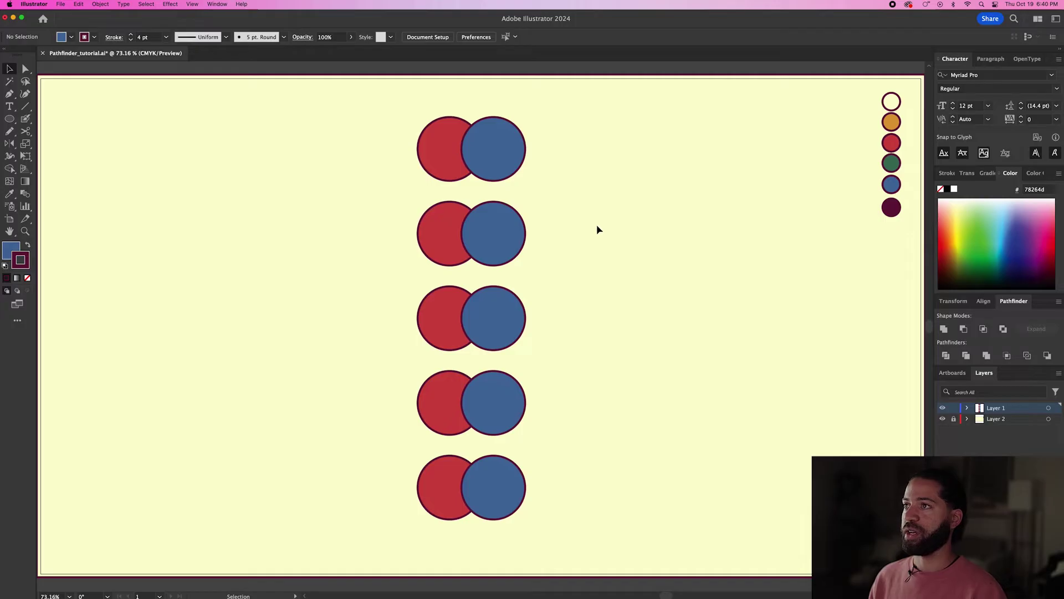
# Float the Pathfinder panel beside the circles and unite the top pair into one shape.
pyautogui.moveTo(1014, 300); pyautogui.dragTo(698, 125)
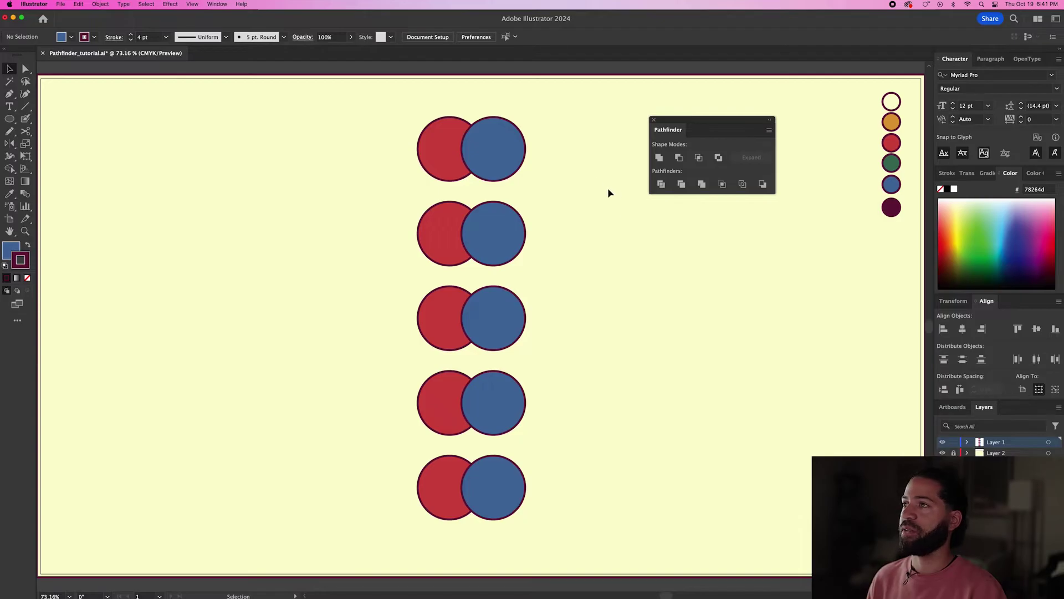
pyautogui.moveTo(364, 116); pyautogui.dragTo(546, 162)
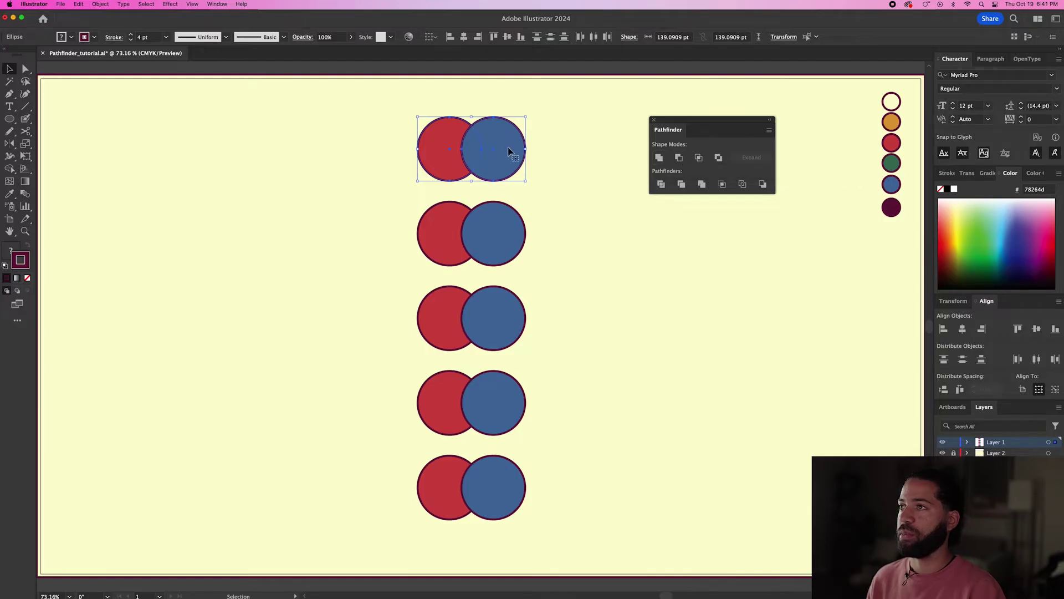
pyautogui.click(660, 158)
pyautogui.click(628, 225)
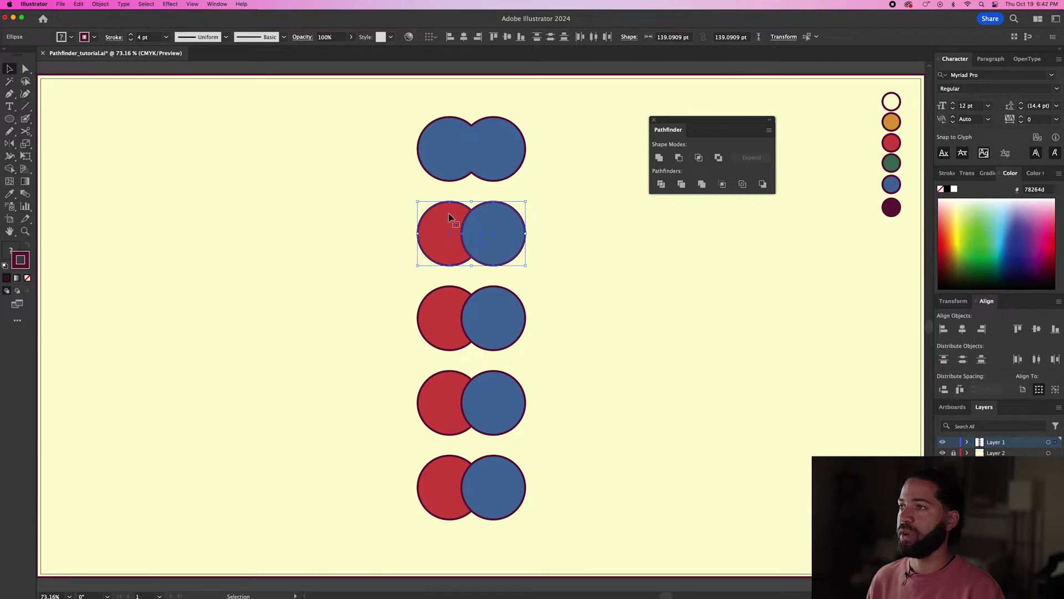
# Cut the blue circle out of the red one in the second pair using Minus Front.
pyautogui.press('super+shift+a')
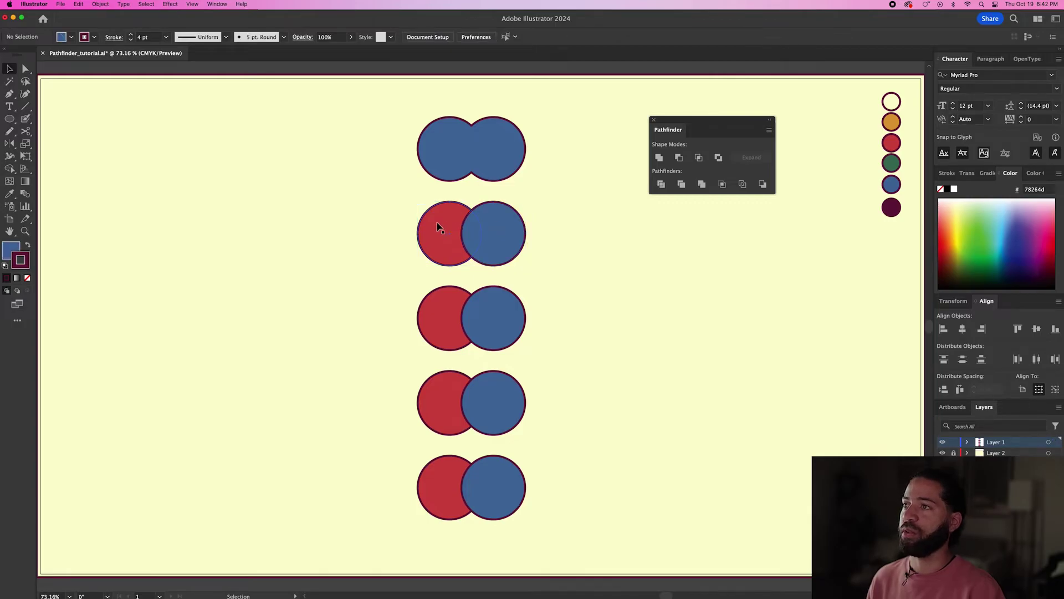
pyautogui.click(425, 248)
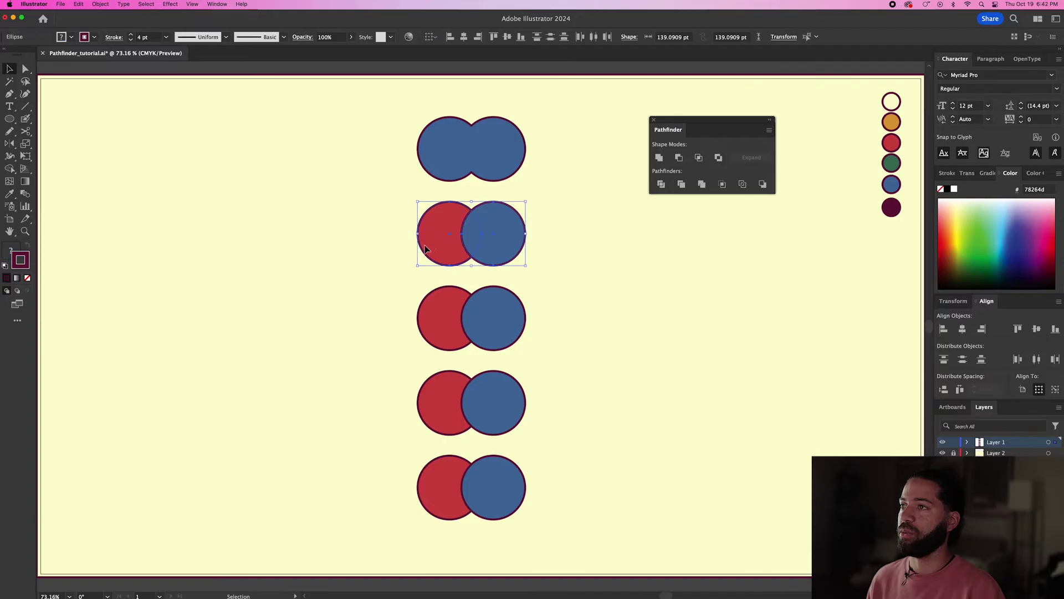
pyautogui.click(680, 159)
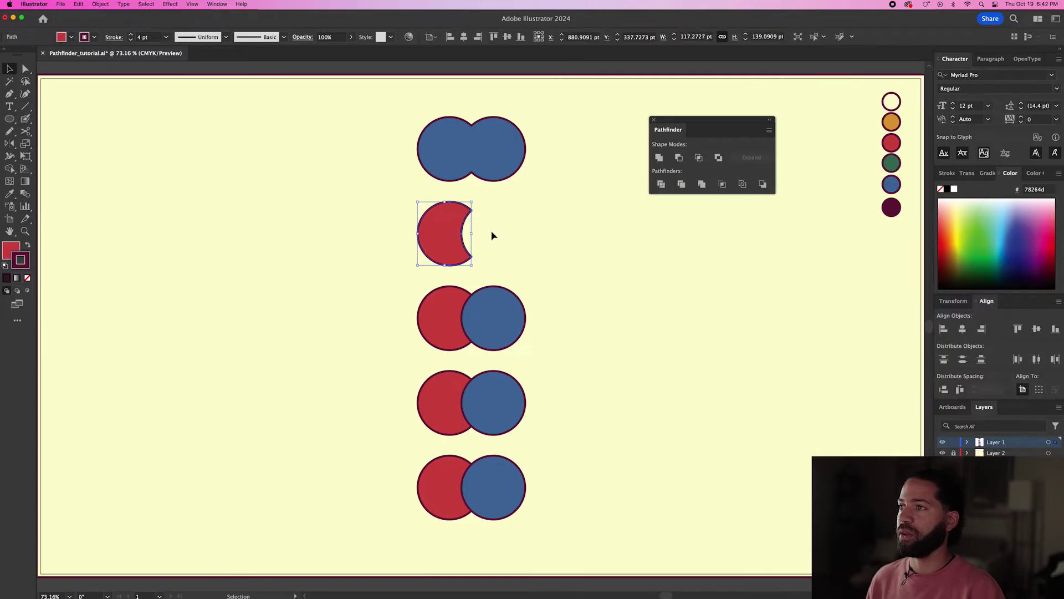
pyautogui.press('super+shift+a')
pyautogui.moveTo(444, 233)
pyautogui.mouseDown()
pyautogui.moveTo(487, 233)
pyautogui.moveTo(426, 233)
pyautogui.mouseUp()
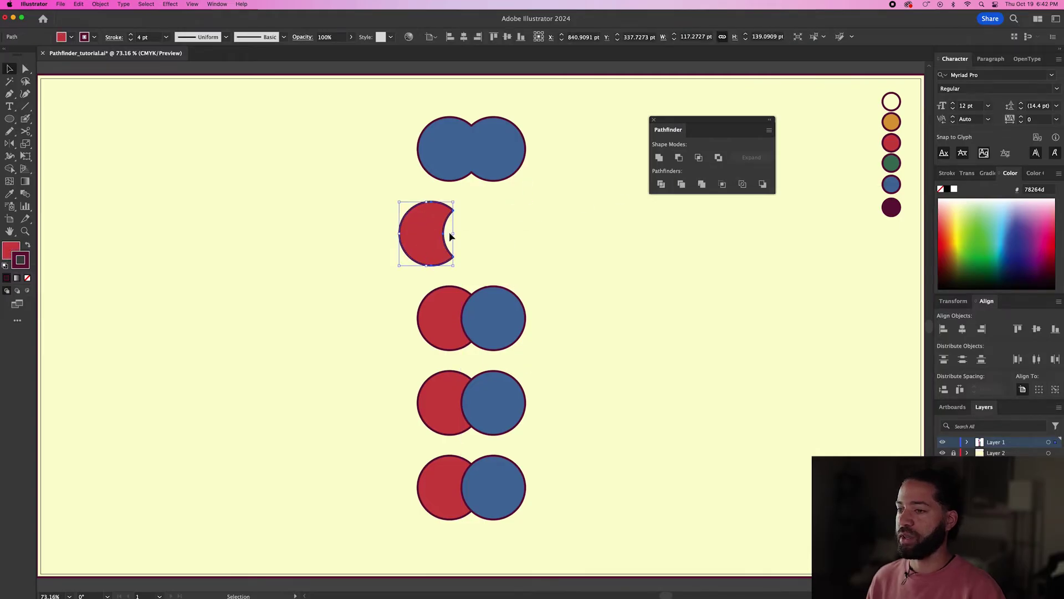
pyautogui.press('super+z')
pyautogui.click(544, 240)
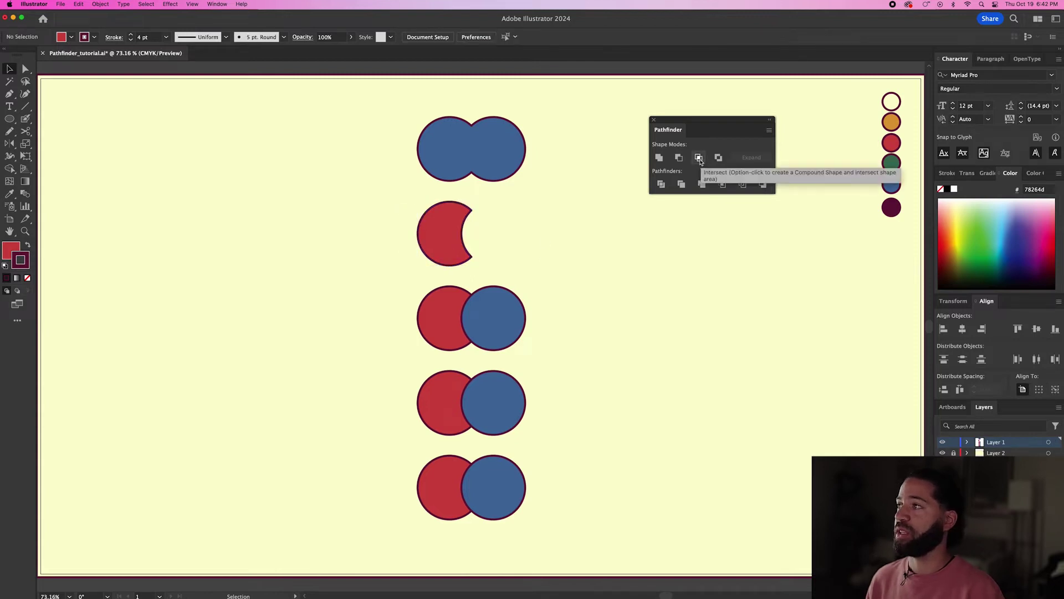
# Reduce the third pair of circles to their overlapping area using Intersect.
pyautogui.scroll(-1, 554, 311)
pyautogui.click(516, 327)
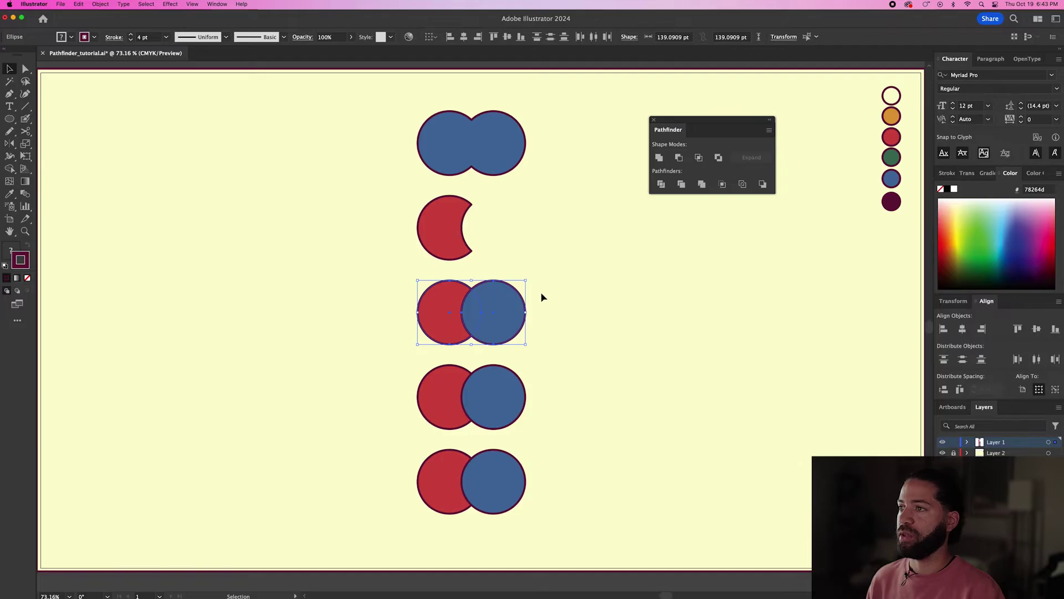
pyautogui.click(699, 157)
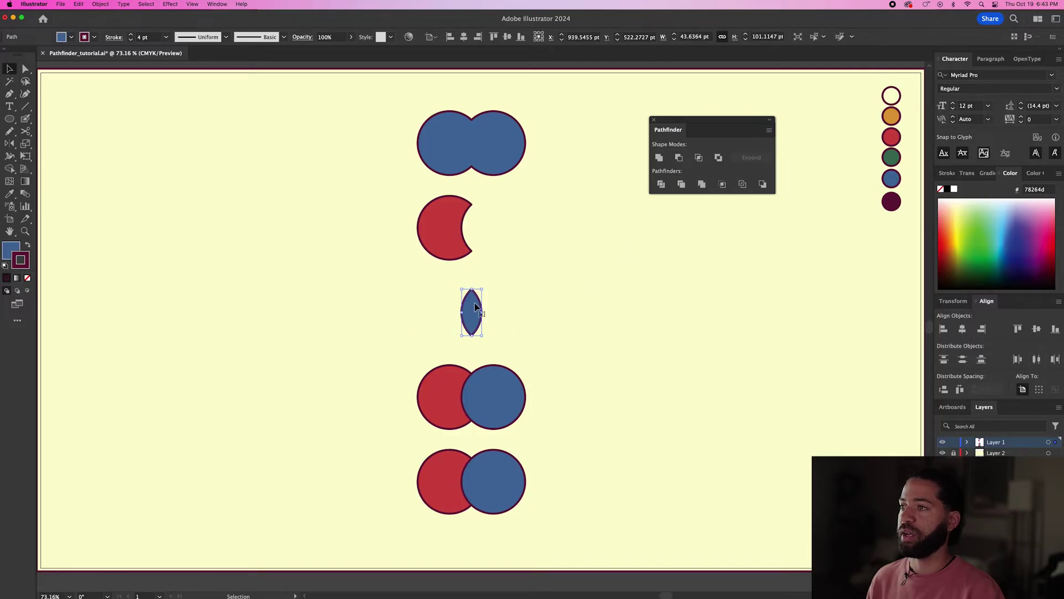
pyautogui.click(493, 326)
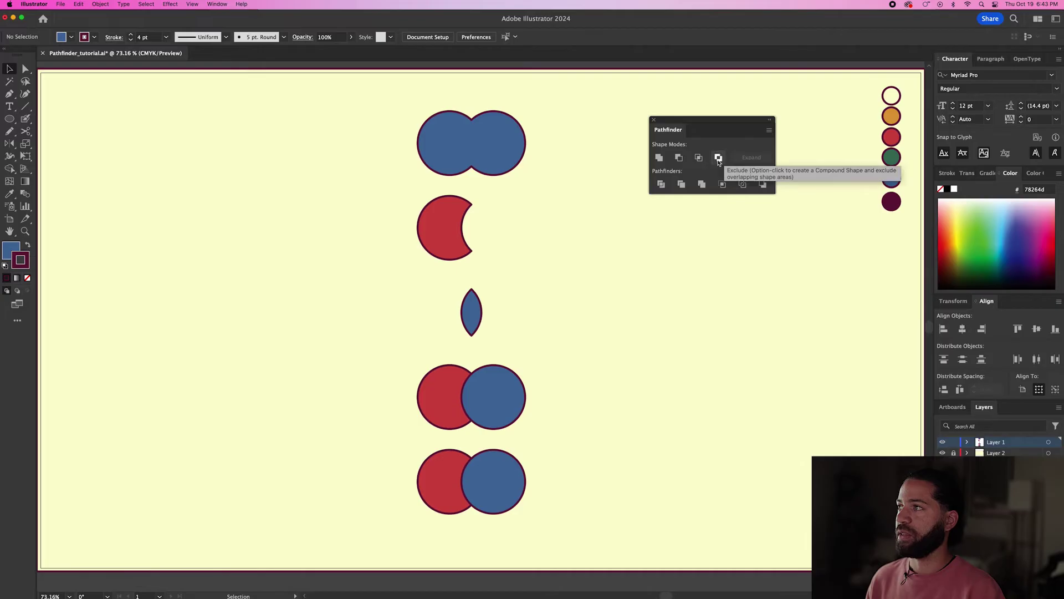
# Remove the overlapping area from the fourth pair of circles using Exclude.
pyautogui.moveTo(408, 409); pyautogui.dragTo(410, 411)
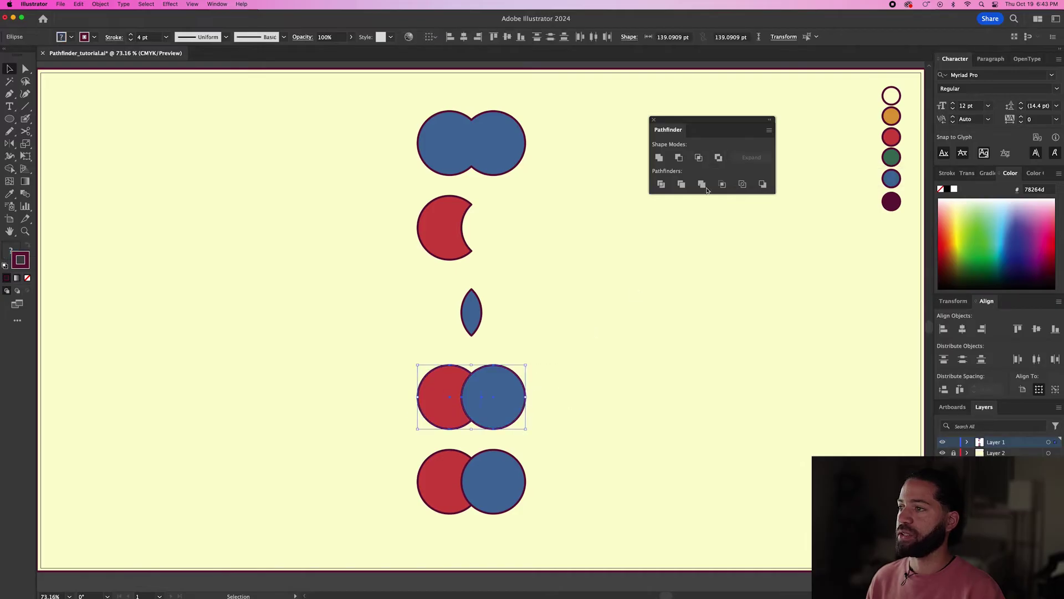
pyautogui.click(718, 159)
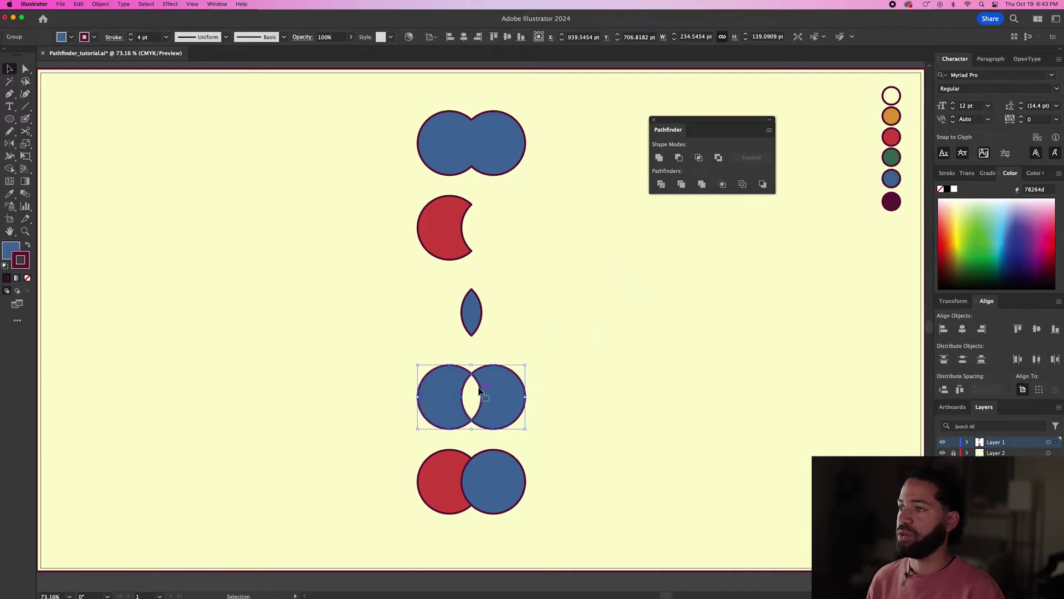
pyautogui.click(543, 385)
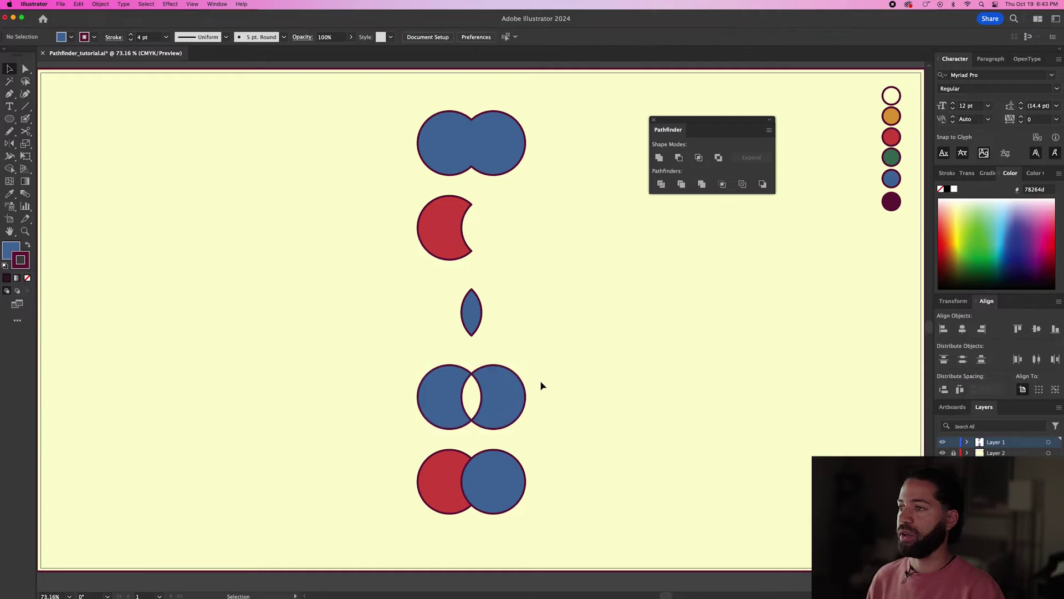
# Ungroup the fourth shape, try moving its two crescents apart, and undo the moves.
pyautogui.click(498, 396)
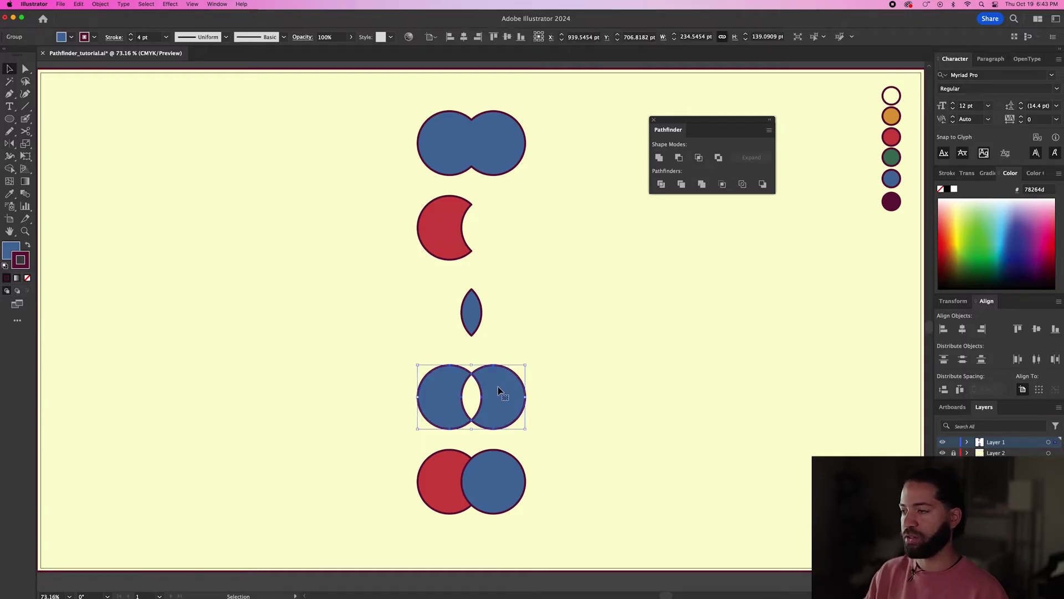
pyautogui.press('super+shift+g')
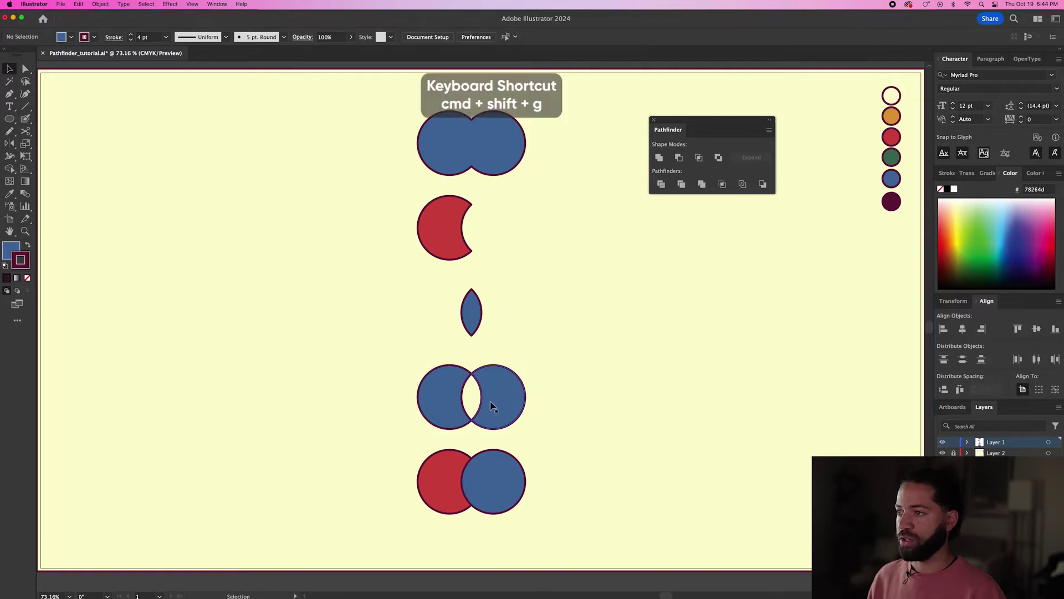
pyautogui.moveTo(495, 406); pyautogui.dragTo(537, 407)
pyautogui.moveTo(445, 399); pyautogui.dragTo(387, 399)
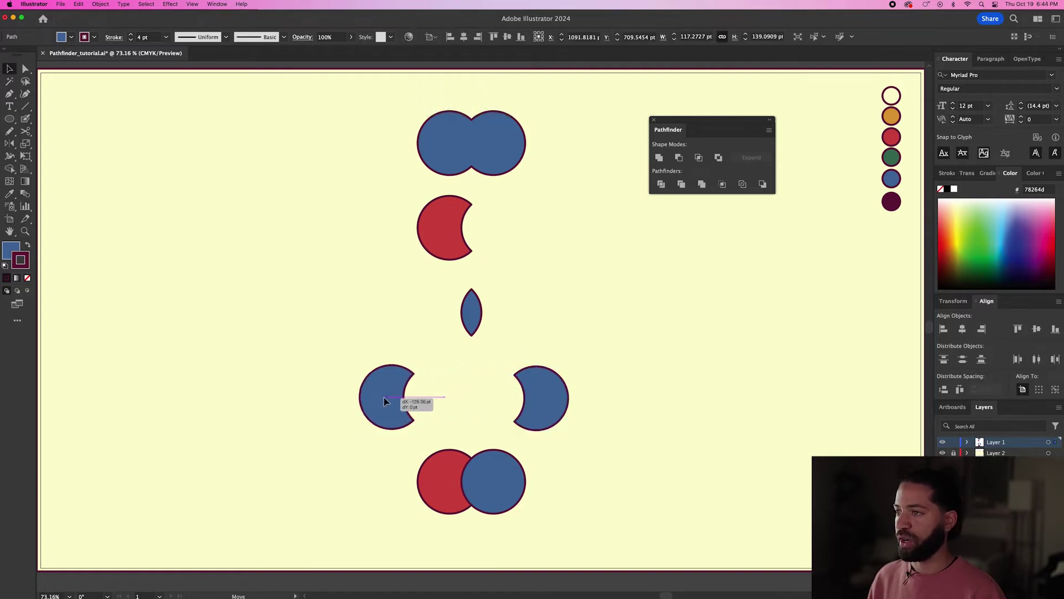
pyautogui.click(497, 397)
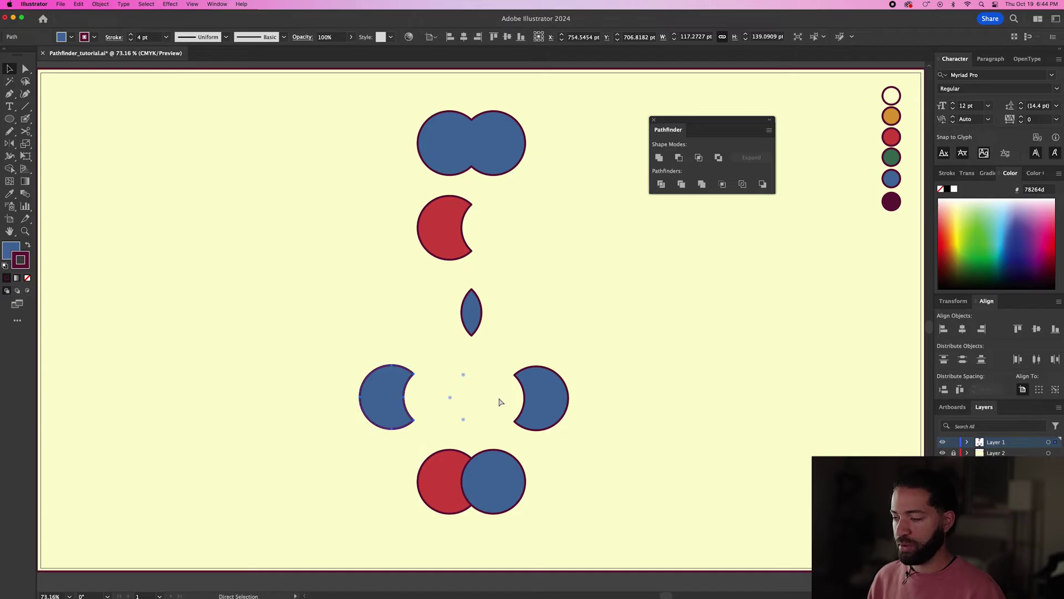
pyautogui.press('super+z')
pyautogui.press('super+z')
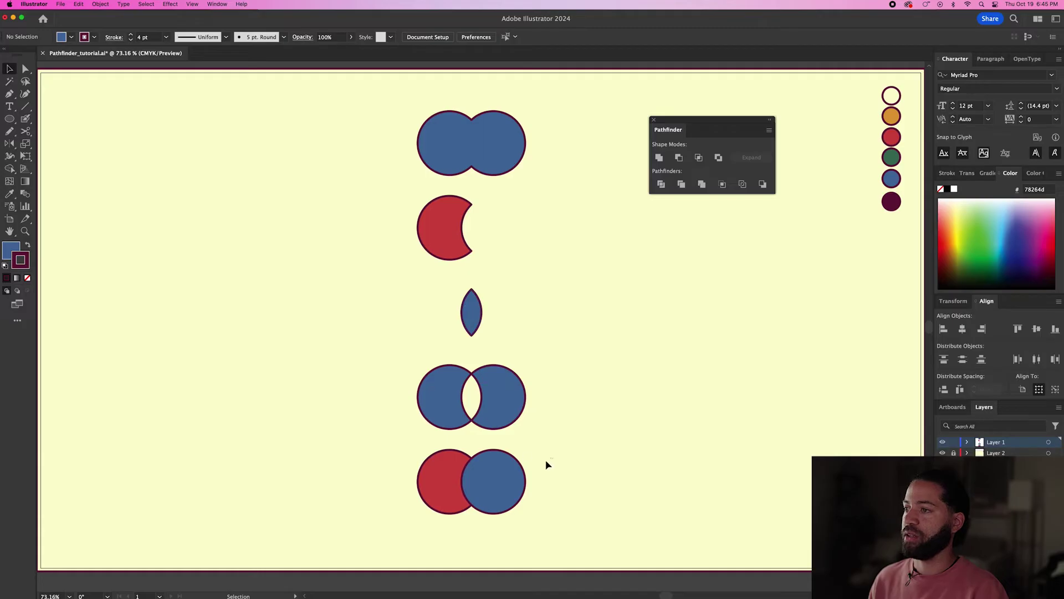
# Split the bottom pair of circles with Divide and move the two outer pieces away from the overlap.
pyautogui.moveTo(546, 464); pyautogui.dragTo(369, 487)
pyautogui.click(660, 184)
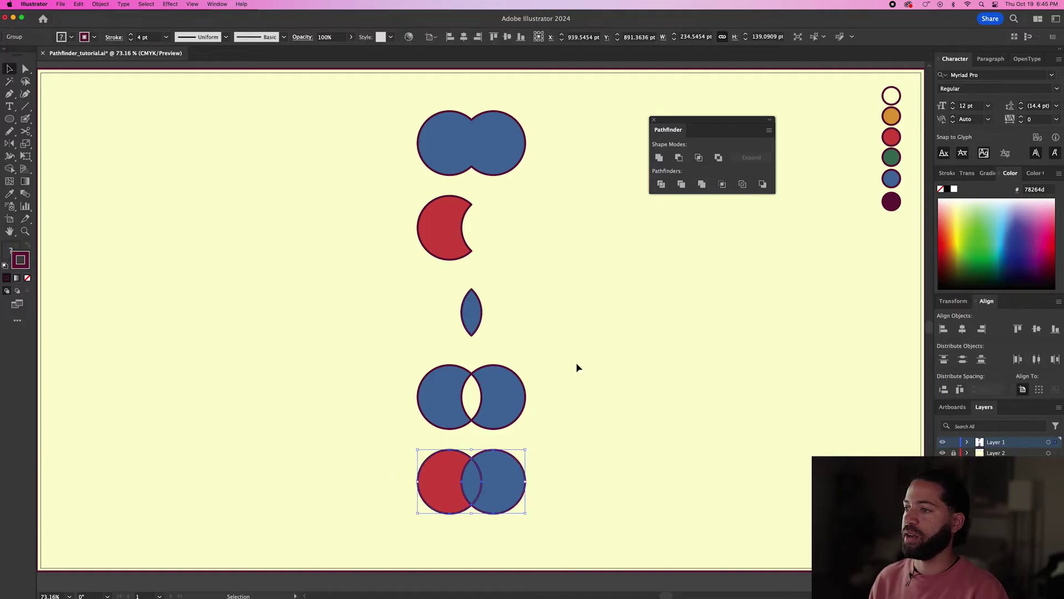
pyautogui.moveTo(503, 491); pyautogui.dragTo(541, 491)
pyautogui.moveTo(441, 487); pyautogui.dragTo(388, 492)
pyautogui.click(497, 493)
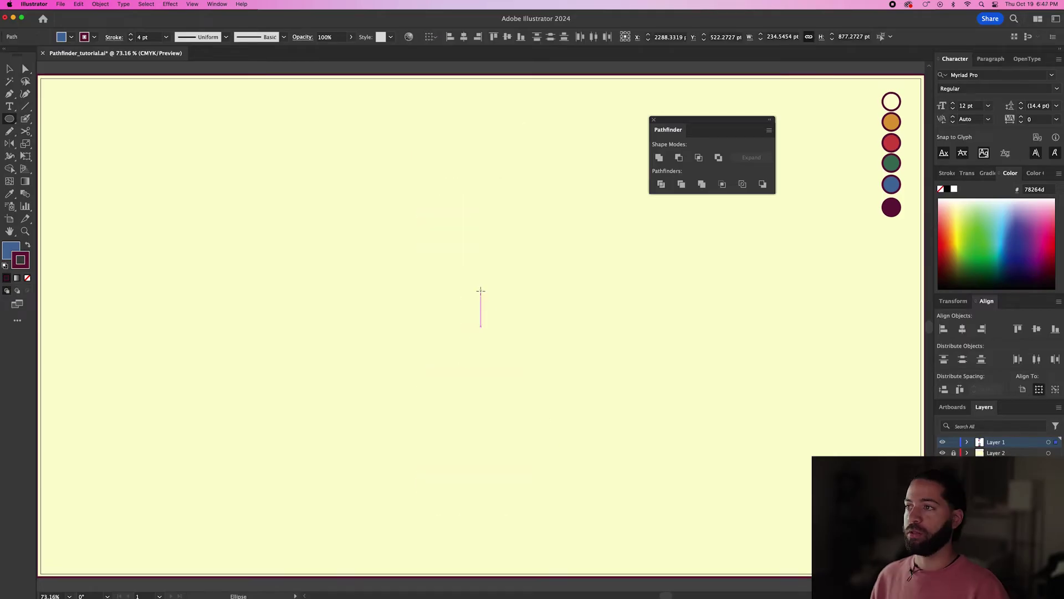
# Draw a blue circle about 449 pt wide mid-artboard and a cream circle about 207 pt wide over its right part.
pyautogui.moveTo(480, 290); pyautogui.dragTo(586, 349)
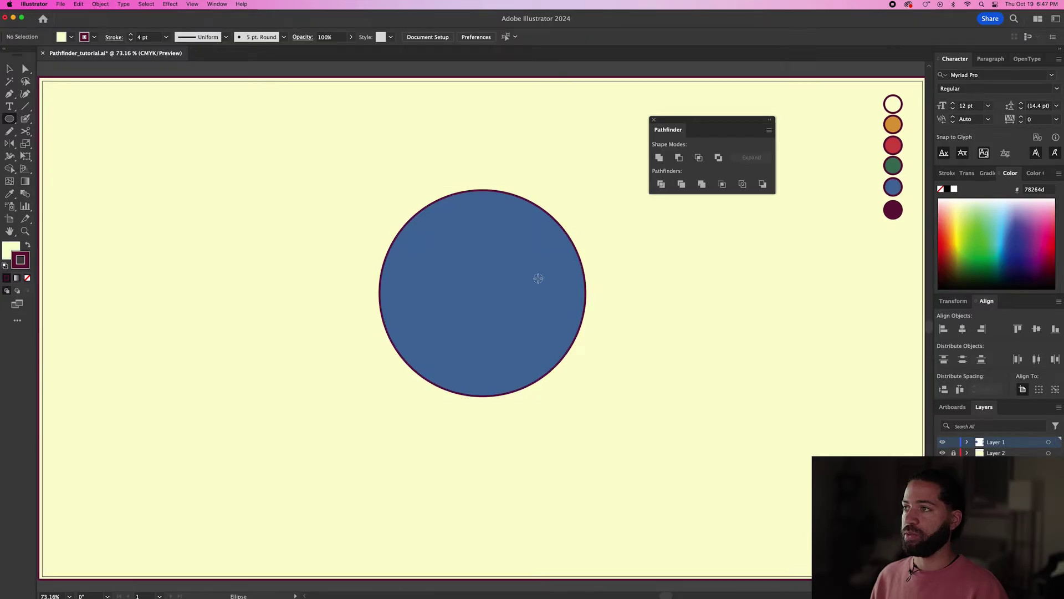
pyautogui.moveTo(538, 278); pyautogui.dragTo(586, 325)
pyautogui.press('v')
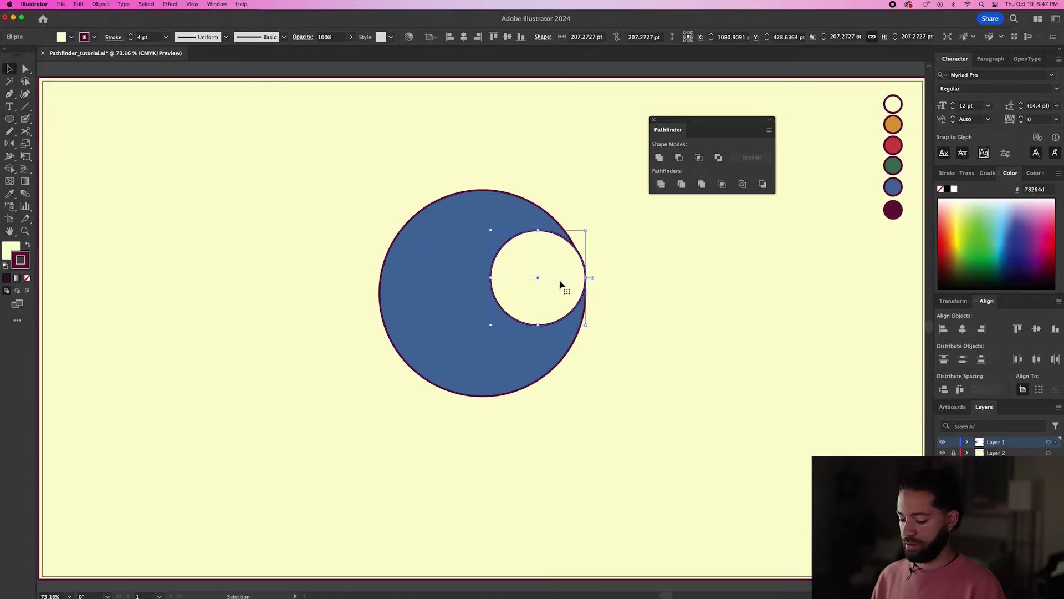
# Enlarge the cream circle to about 247 pt and position it against the middle of the blue circle's right edge.
pyautogui.moveTo(561, 283); pyautogui.dragTo(559, 297)
pyautogui.moveTo(489, 248); pyautogui.dragTo(482, 239)
pyautogui.moveTo(556, 292); pyautogui.dragTo(547, 291)
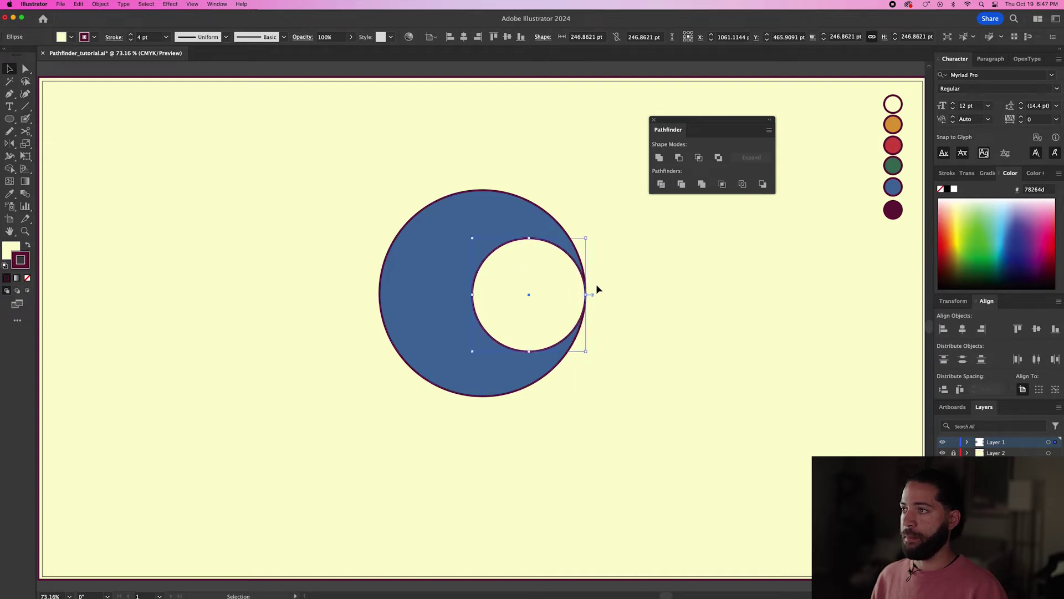
pyautogui.click(589, 290)
# Paste a copy of the cream circle in place, shrink it to about 160 pt, and apply the palette's green.
pyautogui.click(541, 292)
pyautogui.press('super+c')
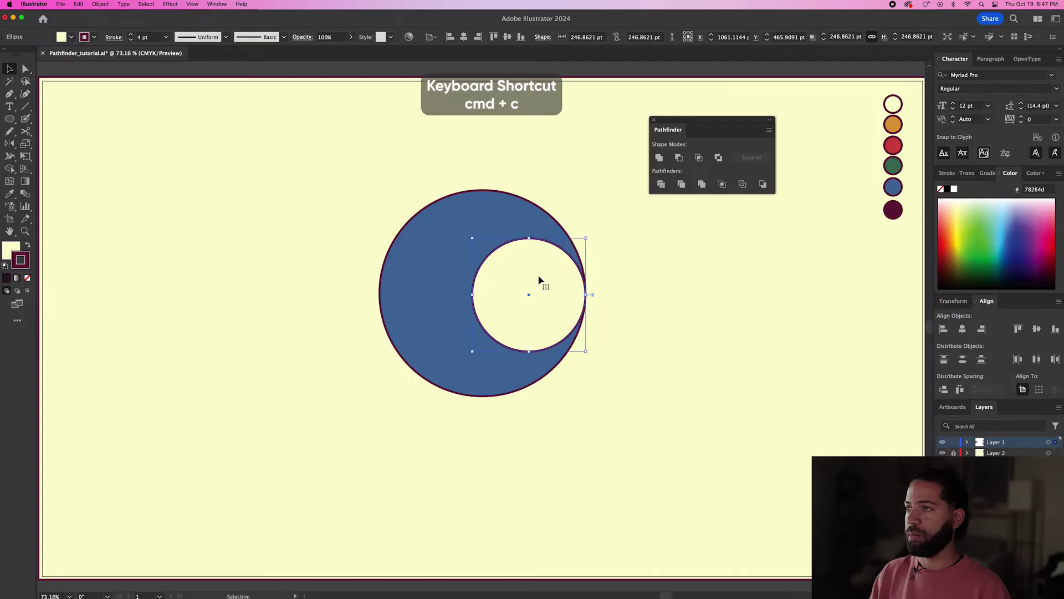
pyautogui.press('super+shift+v')
pyautogui.moveTo(585, 239); pyautogui.dragTo(566, 259)
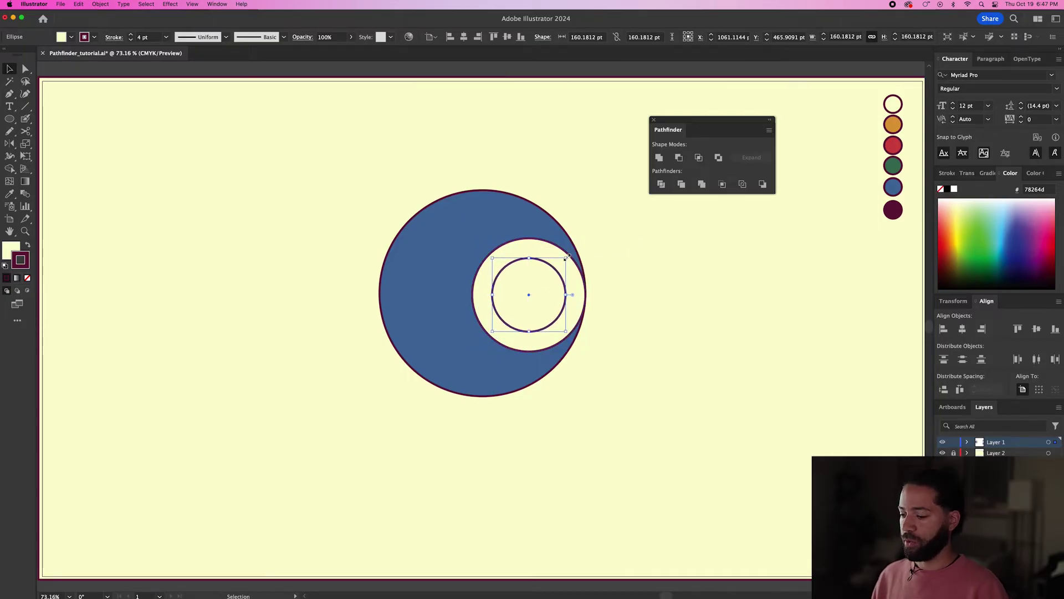
pyautogui.press('i')
pyautogui.click(893, 165)
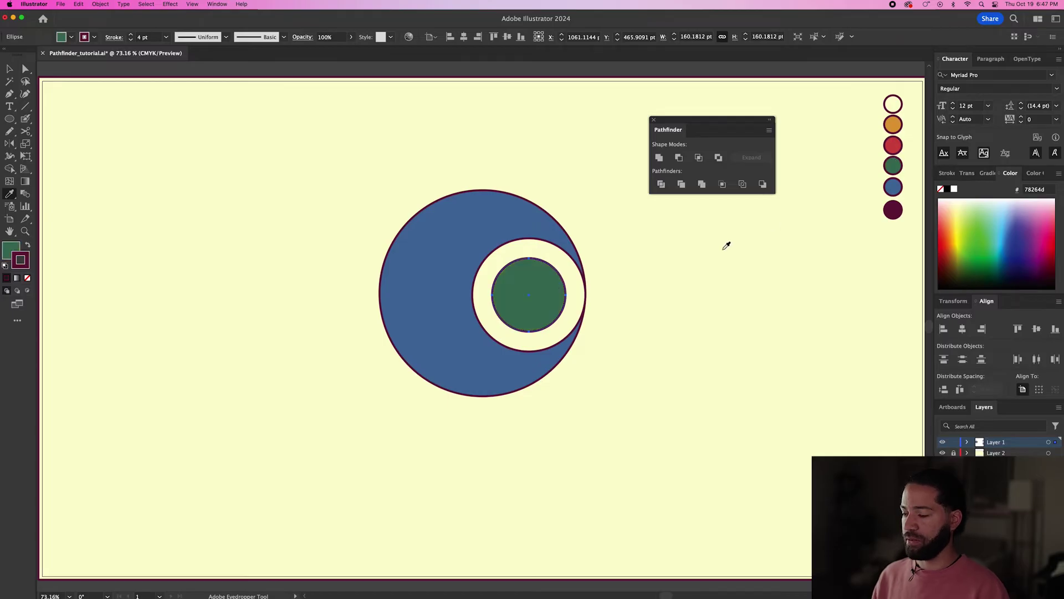
# Paste a copy of the green circle in place, shrink it to about 107 pt, and apply the palette's dark maroon.
pyautogui.press('v')
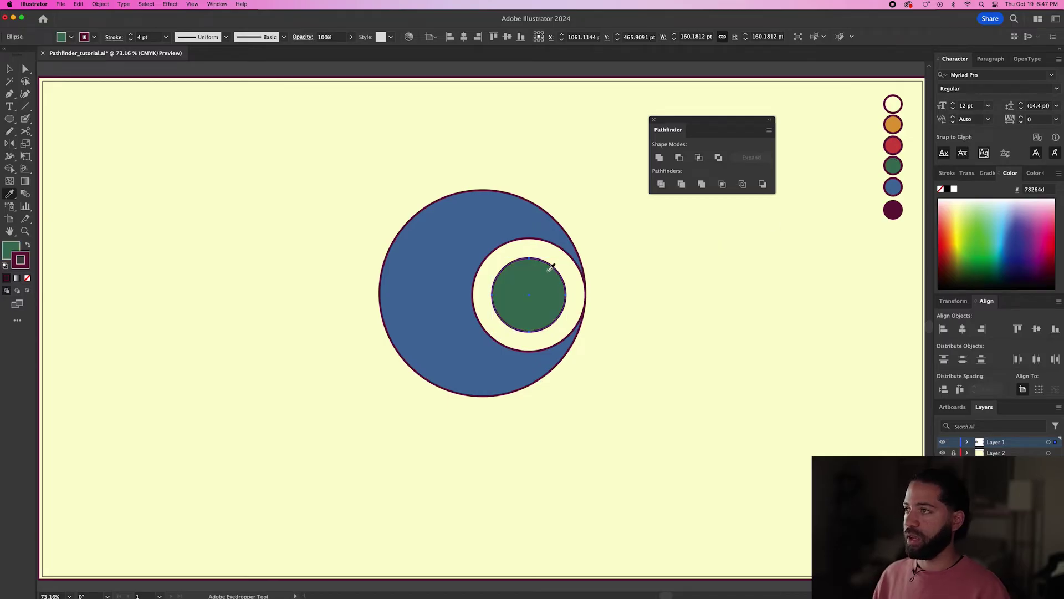
pyautogui.press('v')
pyautogui.moveTo(563, 261); pyautogui.dragTo(555, 271)
pyautogui.press('i')
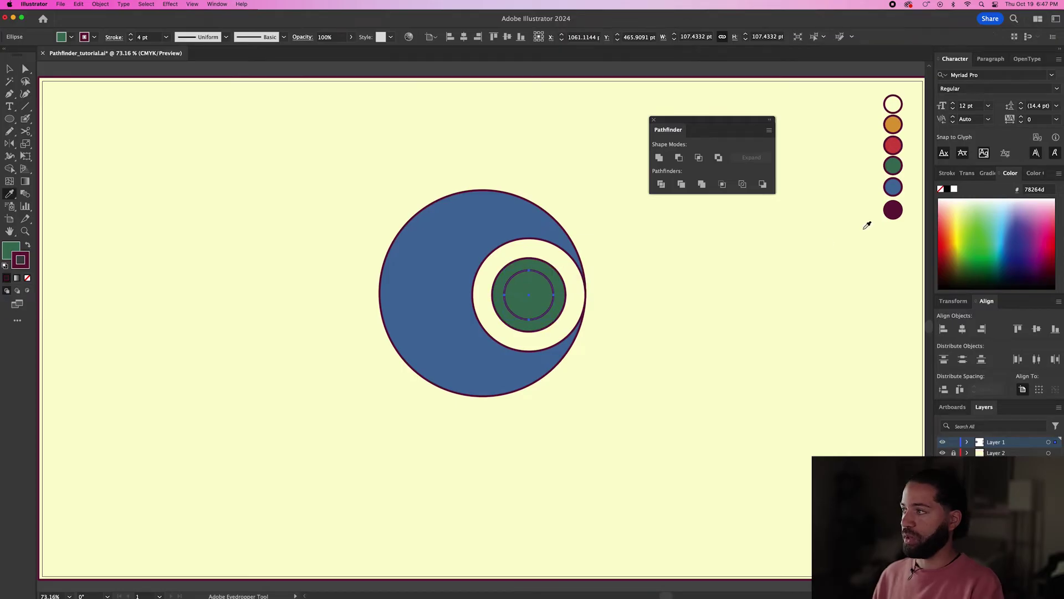
pyautogui.click(893, 211)
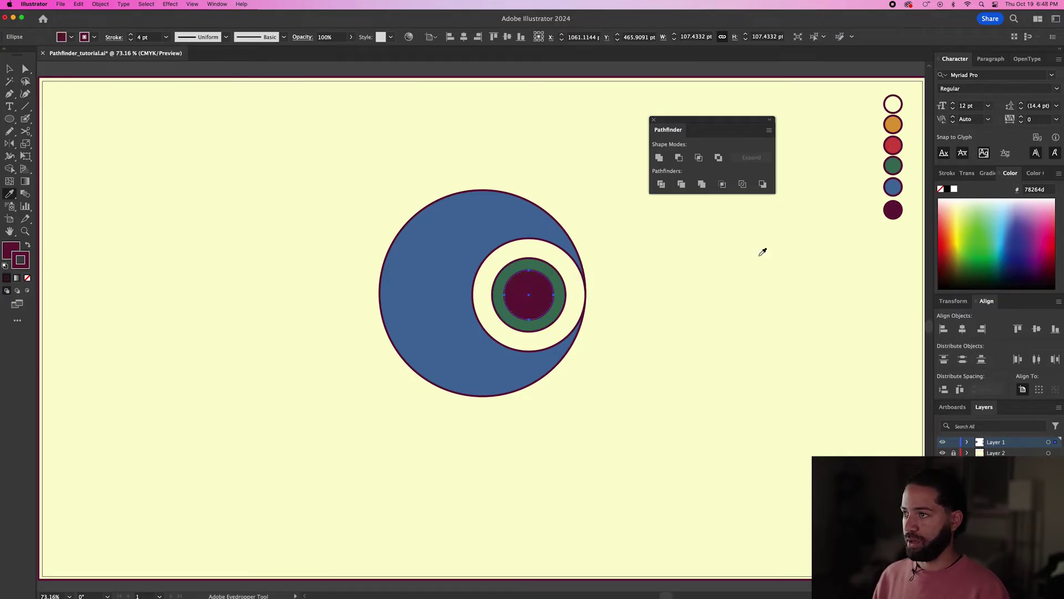
pyautogui.press('v')
pyautogui.click(617, 270)
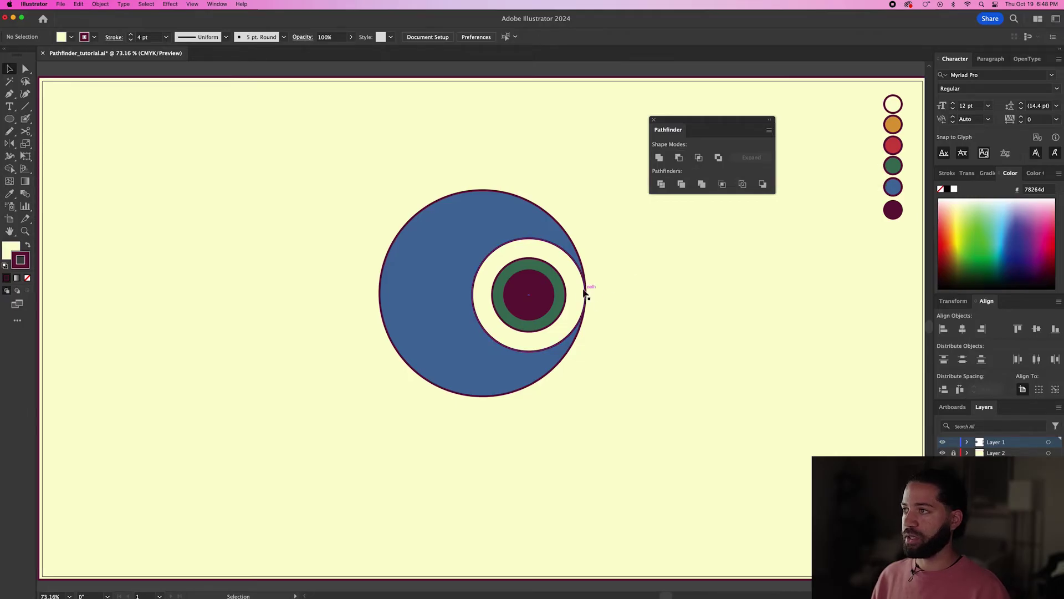
# Place a copy of the cream circle in front of everything and cover its lower half with a rectangle about 341 × 168 pt.
pyautogui.click(580, 292)
pyautogui.press('super+shift+]')
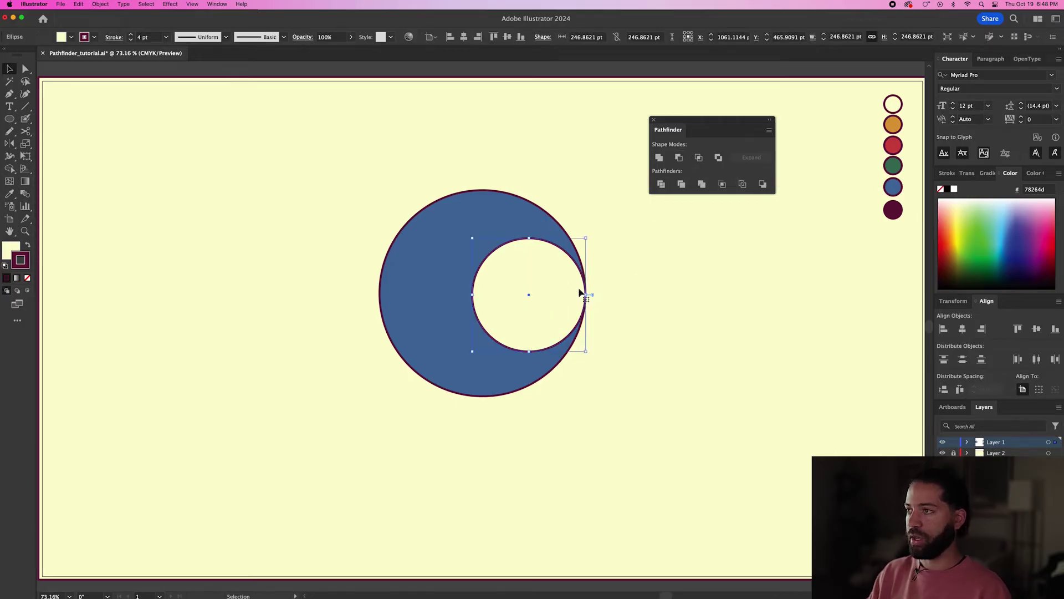
pyautogui.press('m')
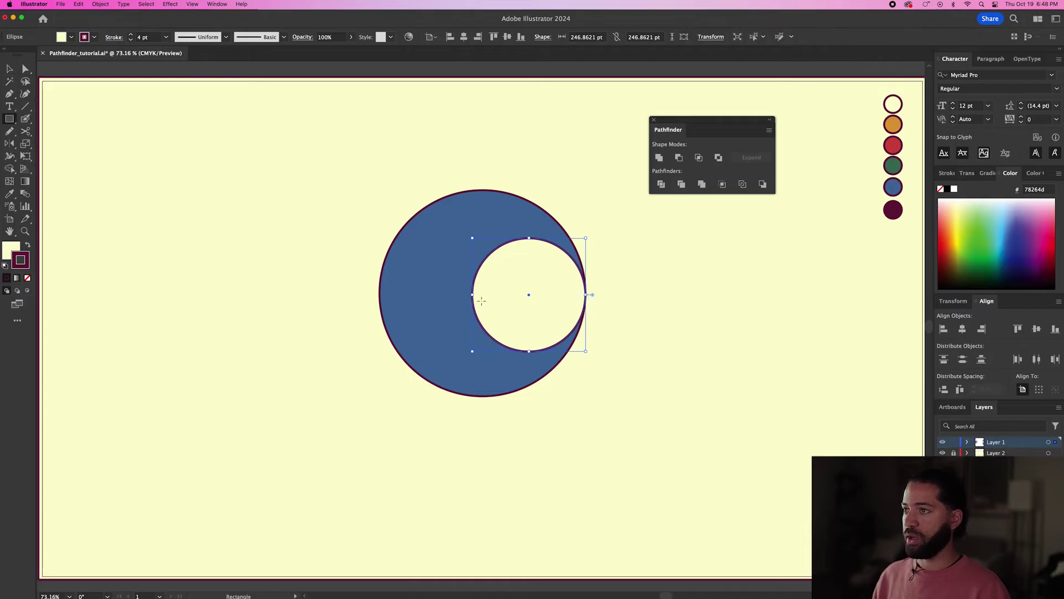
pyautogui.moveTo(453, 295); pyautogui.dragTo(610, 371)
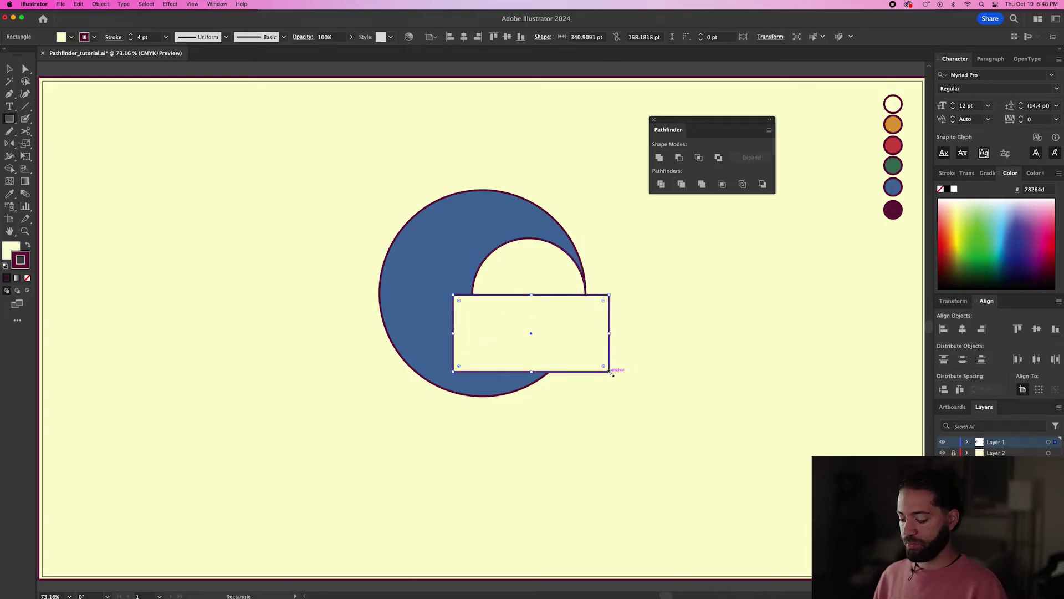
# Subtract the rectangle from the front cream circle with Minus Front and fill the remaining half with the big circle's blue.
pyautogui.press('v')
pyautogui.keyDown('shift'); pyautogui.click(546, 272); pyautogui.keyUp('shift')
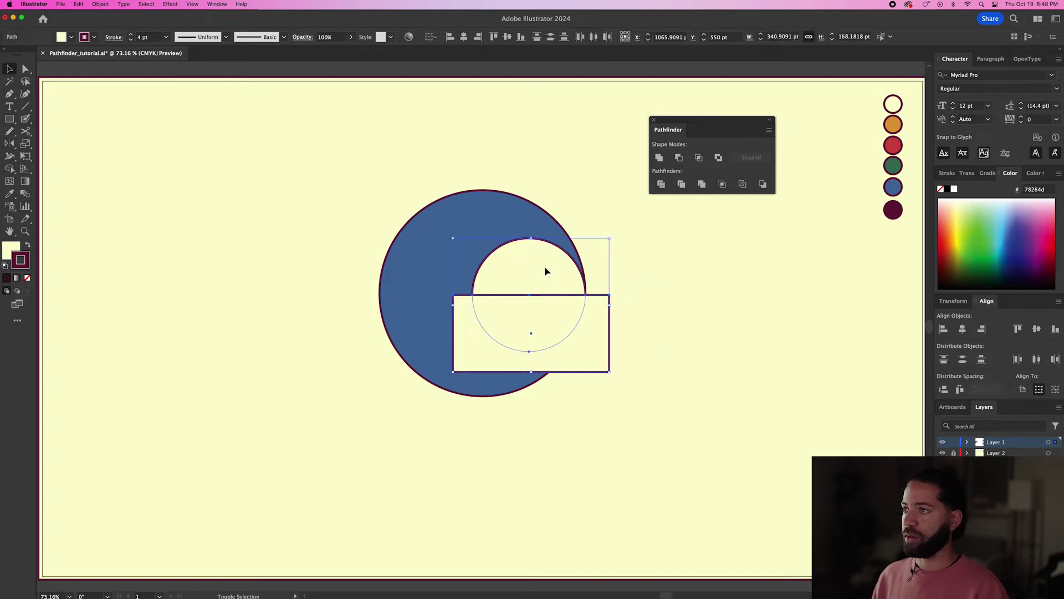
pyautogui.click(679, 158)
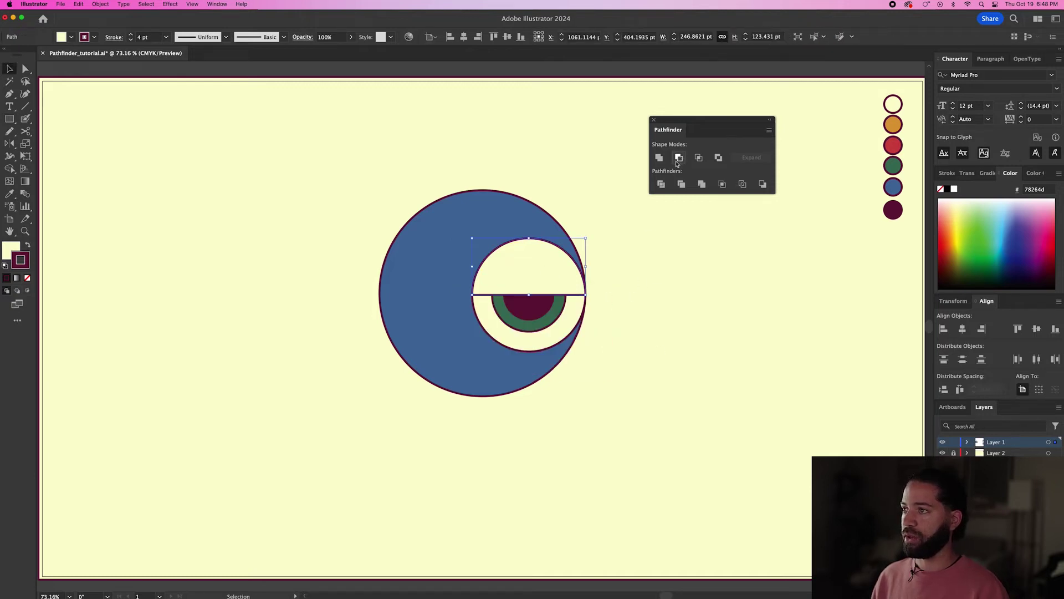
pyautogui.press('i')
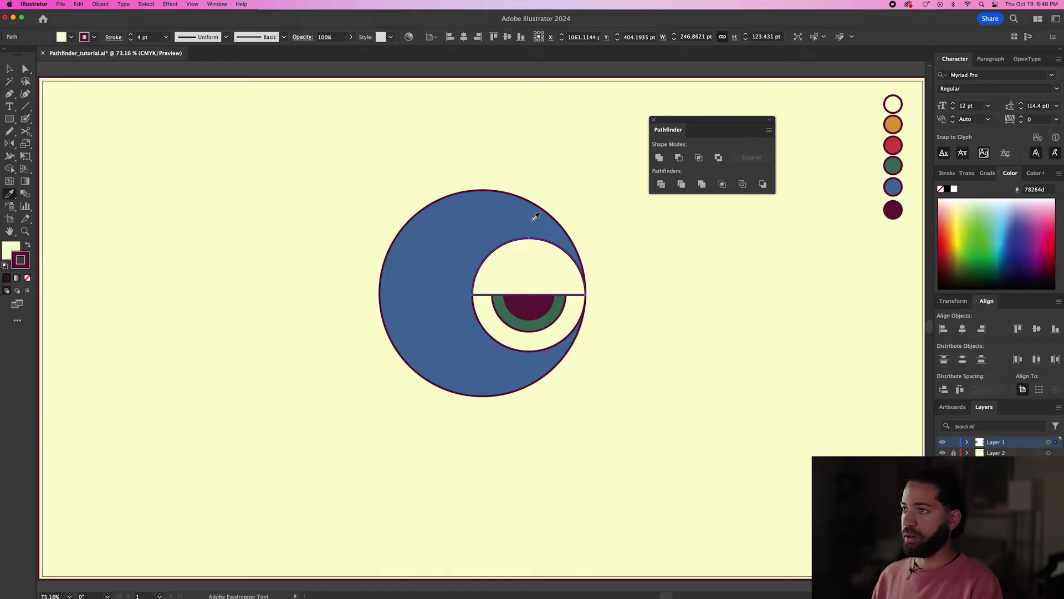
pyautogui.click(493, 215)
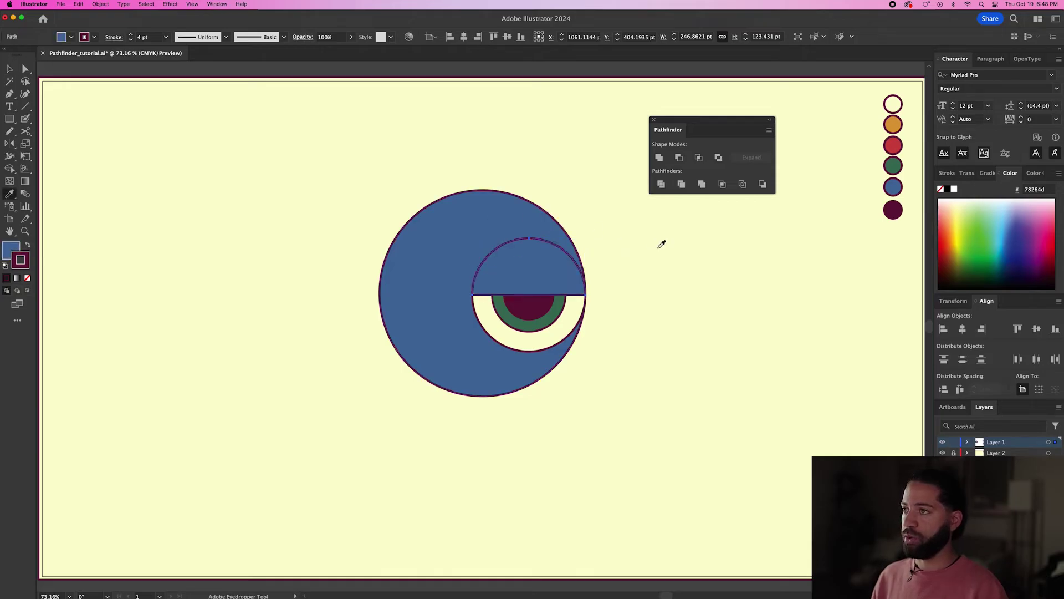
pyautogui.press('v')
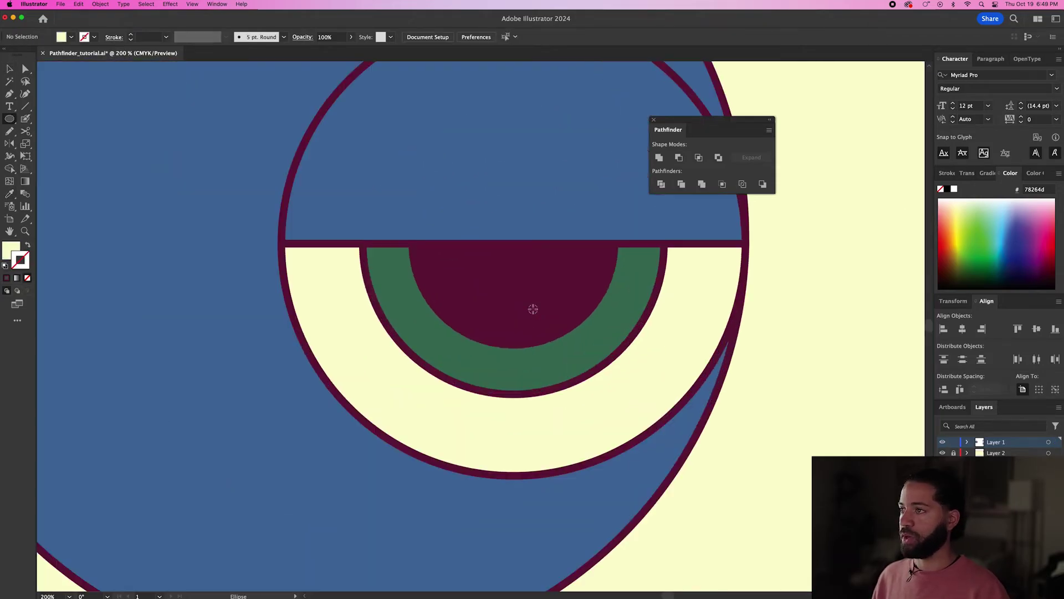
# Draw a small cream highlight circle without an outline in the upper right of the visible pupil.
pyautogui.moveTo(574, 274); pyautogui.dragTo(586, 286)
pyautogui.press('v')
pyautogui.click(786, 291)
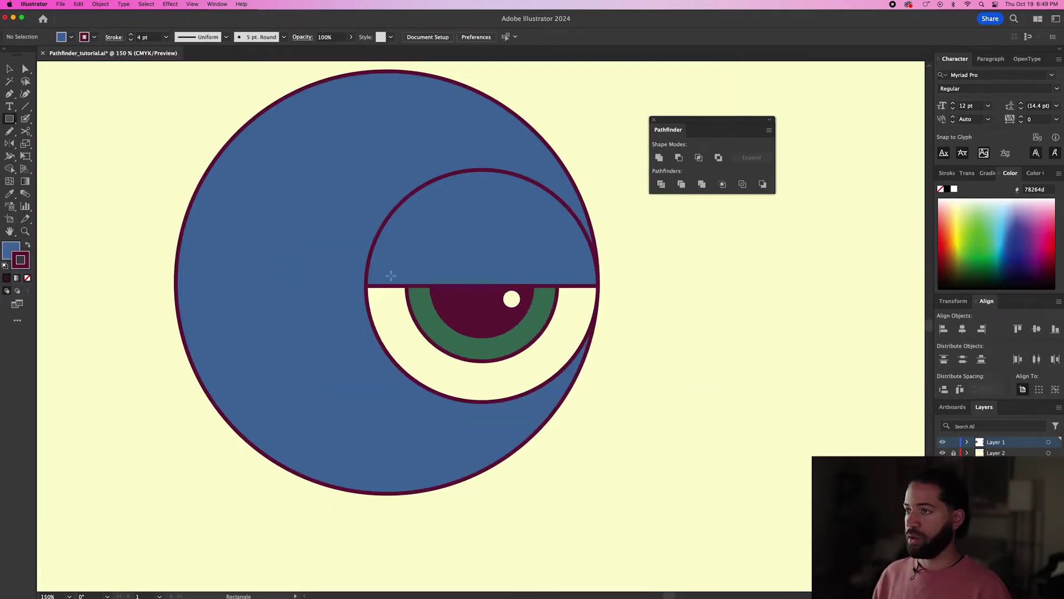
# Draw a round-ended blue bar about 270 × 31 pt along the eyelid's edge and remove its top segment between two added anchor points.
pyautogui.moveTo(355, 256); pyautogui.dragTo(564, 279)
pyautogui.press('a')
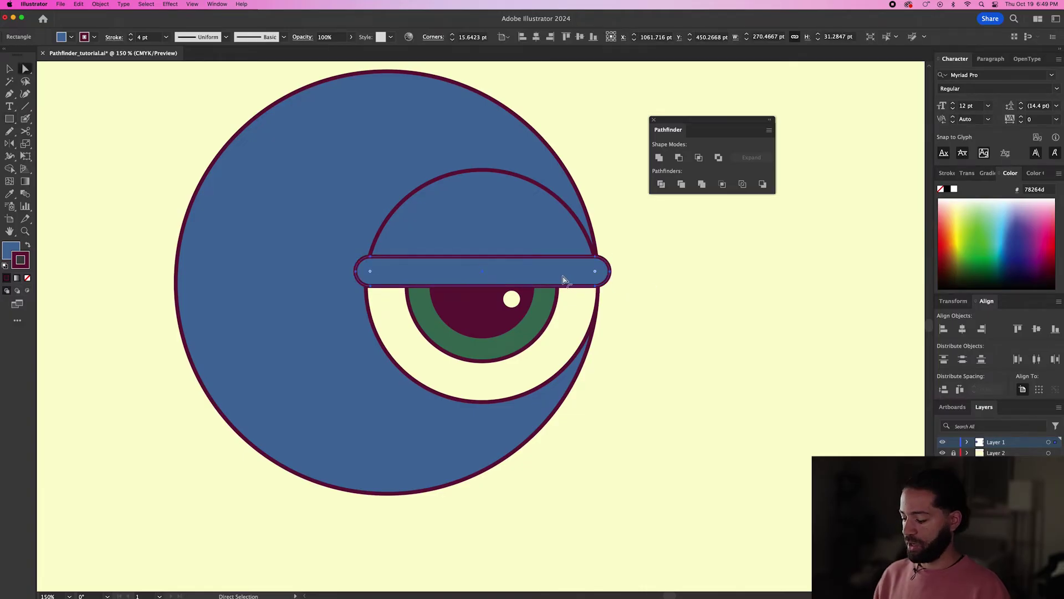
pyautogui.press('+')
pyautogui.scroll(1, 563, 279)
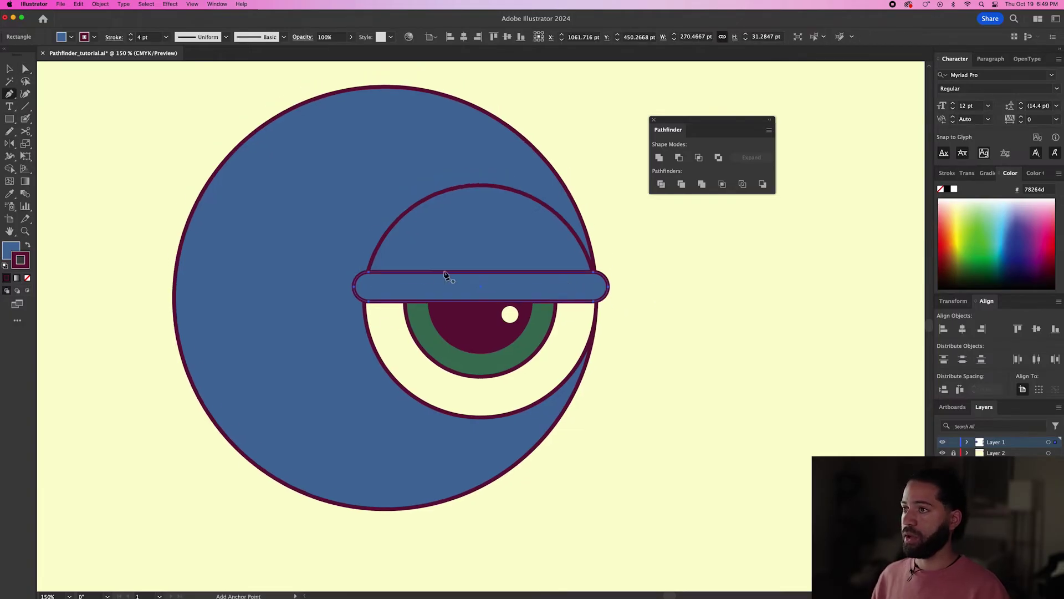
pyautogui.click(381, 272)
pyautogui.click(578, 273)
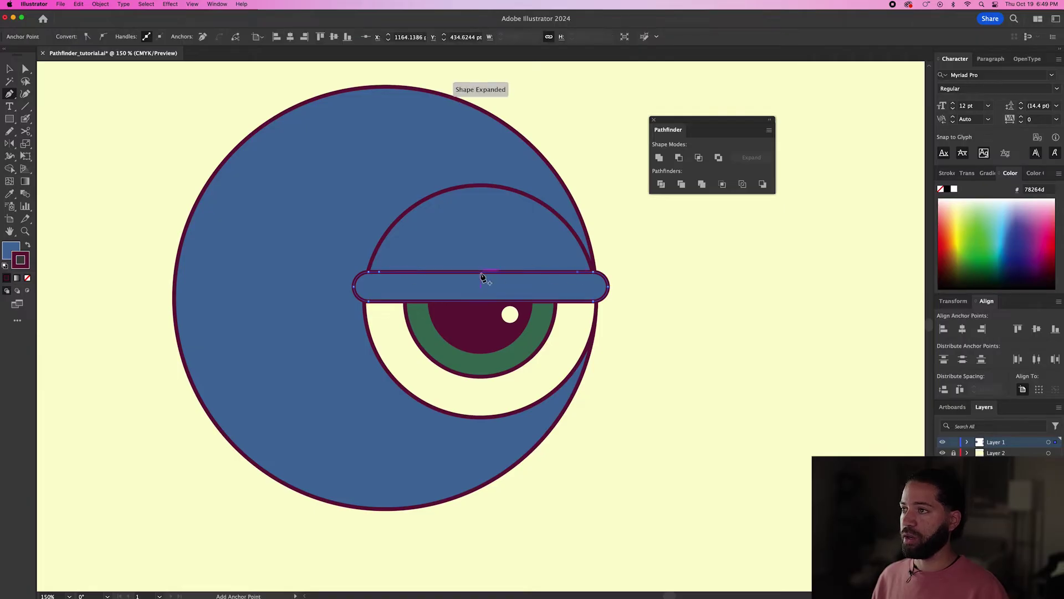
pyautogui.press('Delete')
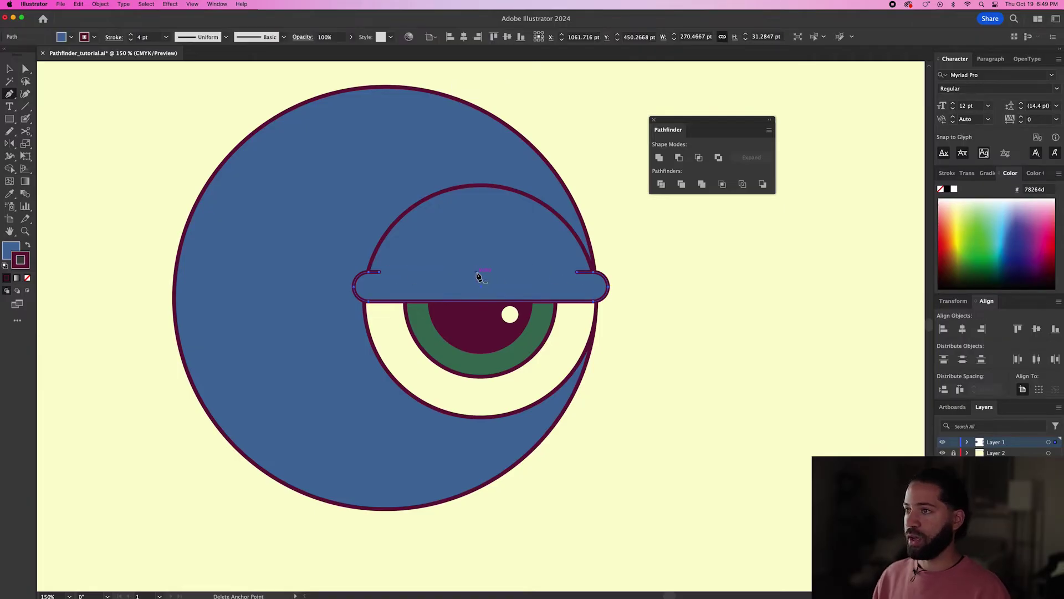
pyautogui.press('v')
pyautogui.click(635, 283)
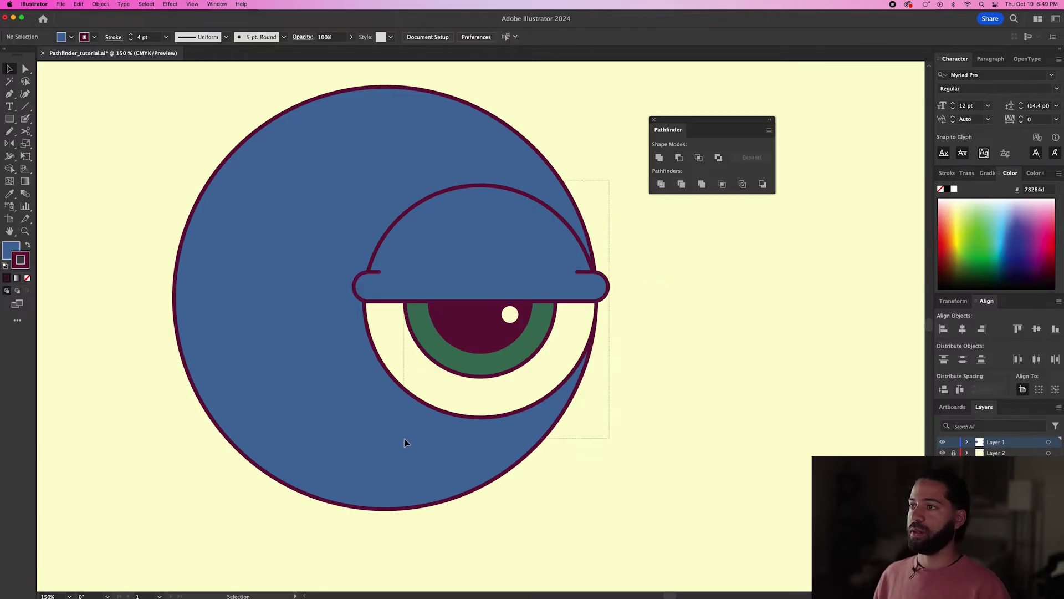
# Duplicate the grouped eye parts to the left and scale the pair down to sit centred across the blue circle.
pyautogui.press('super+a')
pyautogui.keyDown('shift'); pyautogui.click(352, 394); pyautogui.keyUp('shift')
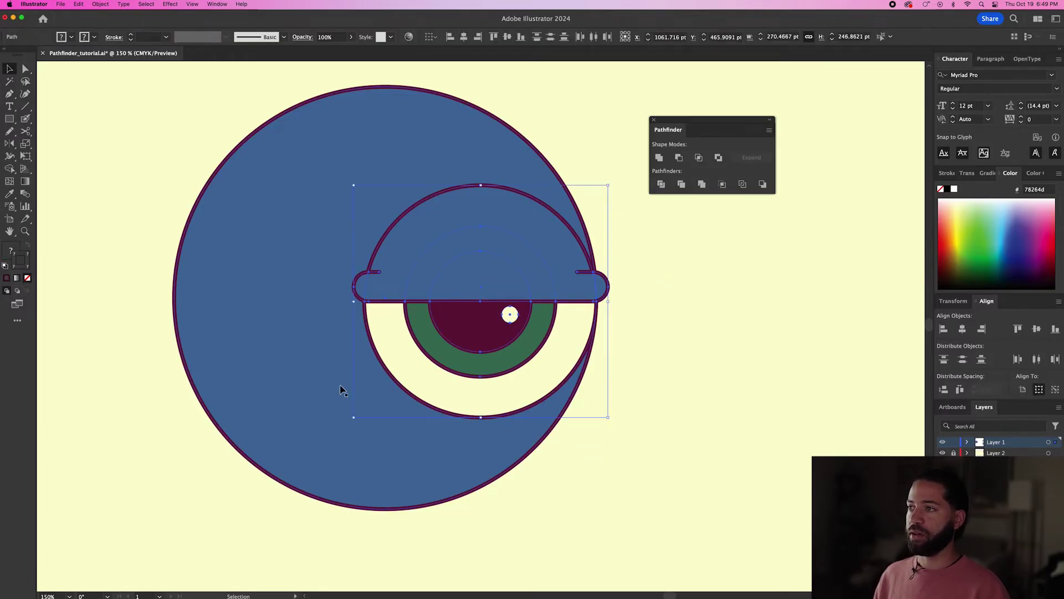
pyautogui.press('super+g')
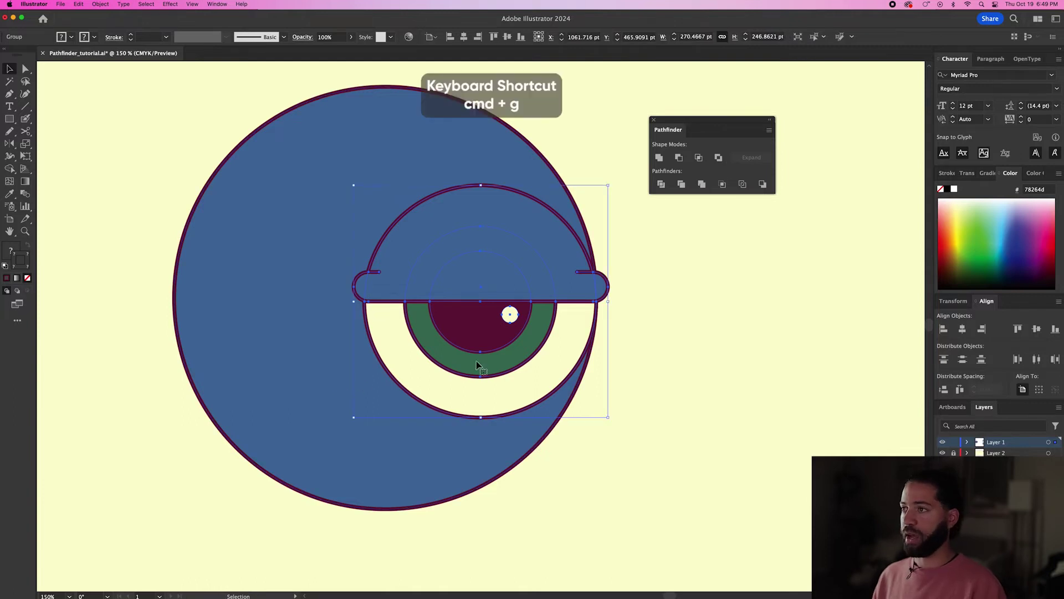
pyautogui.moveTo(506, 283); pyautogui.dragTo(275, 290)
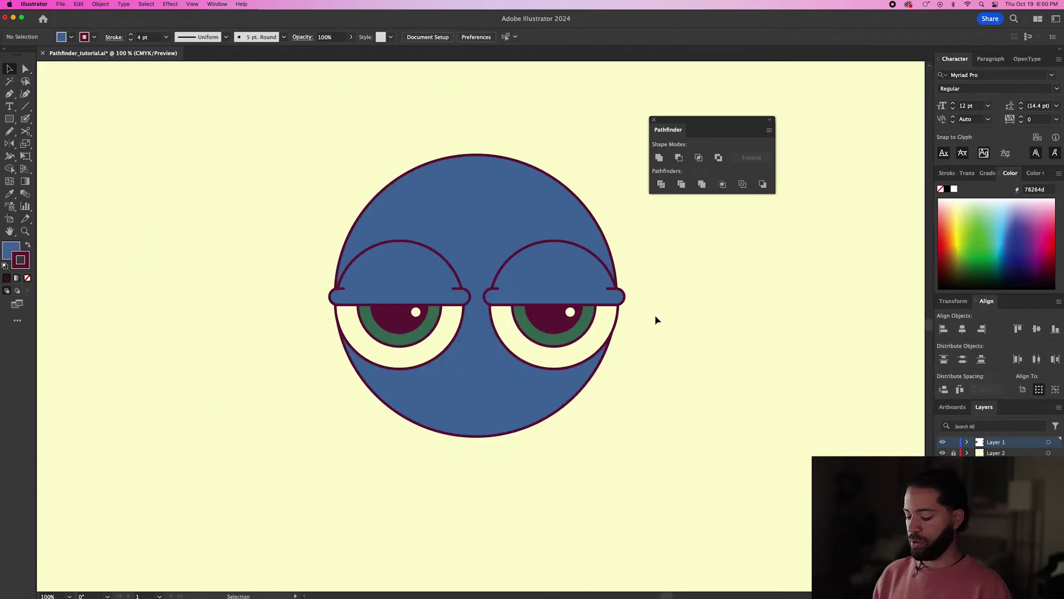
# Draw a fully rounded rectangle about 110 × 55 pt centred below the eyes as a mouth and fill it with the pupil's maroon.
pyautogui.press('m')
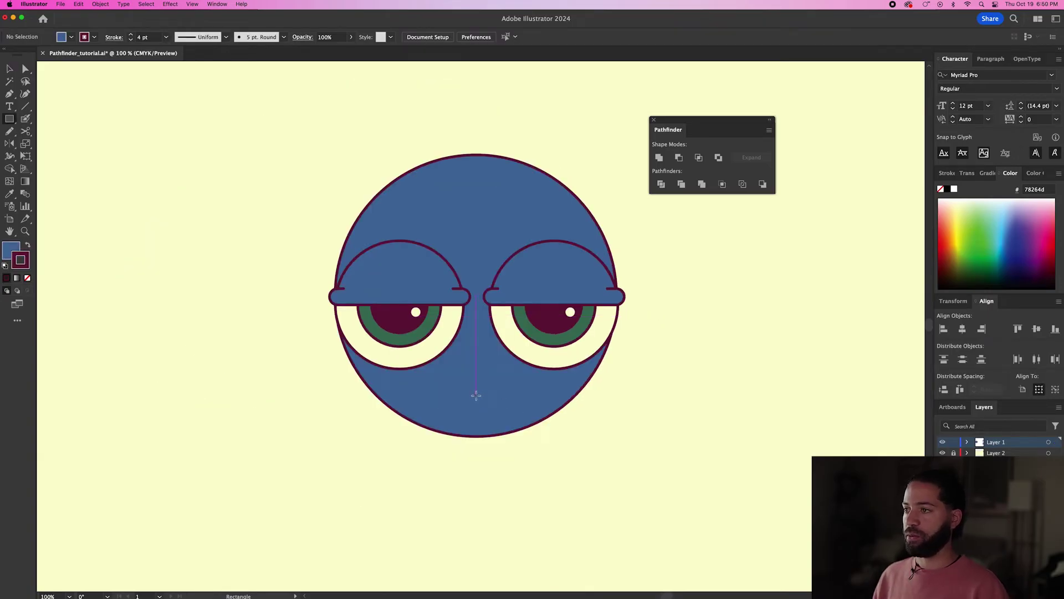
pyautogui.moveTo(476, 396)
pyautogui.mouseDown()
pyautogui.moveTo(511, 412)
pyautogui.moveTo(498, 392)
pyautogui.moveTo(481, 406)
pyautogui.mouseUp()
pyautogui.press('a')
pyautogui.press('i')
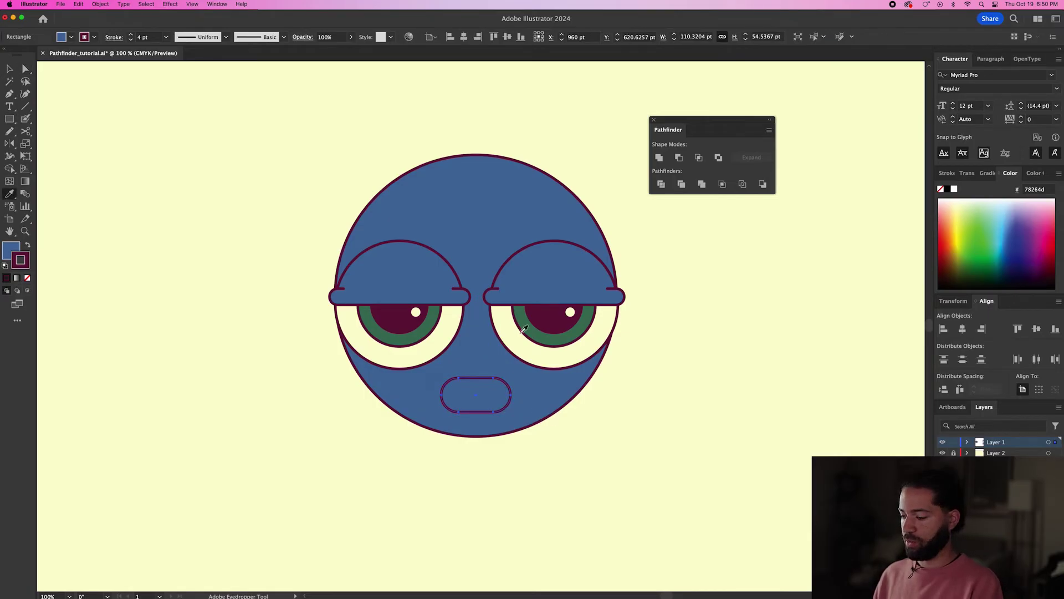
pyautogui.click(541, 314)
pyautogui.press('n')
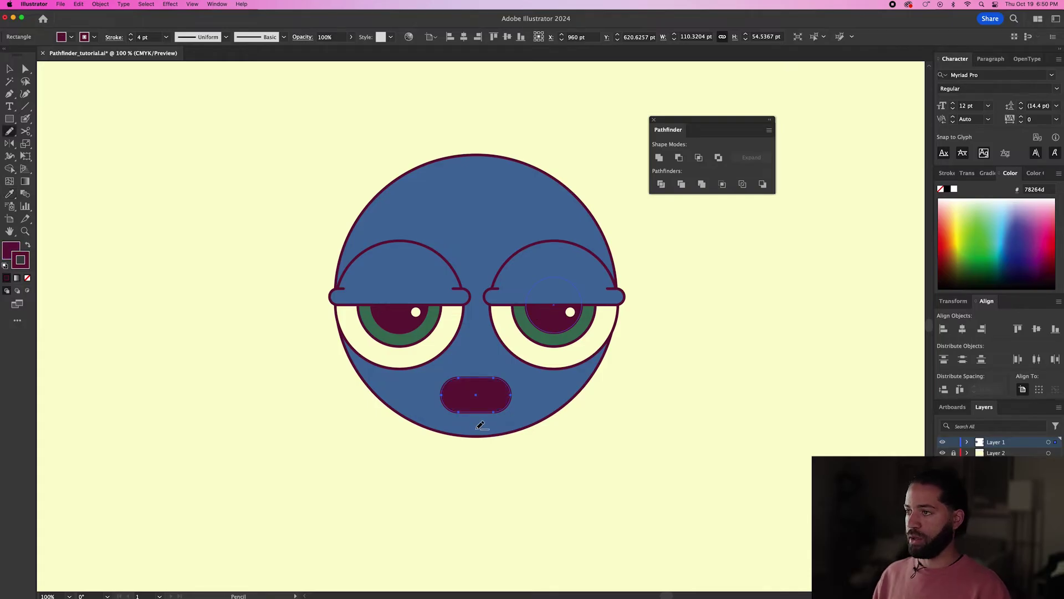
pyautogui.scroll(3, 477, 424)
pyautogui.press('v')
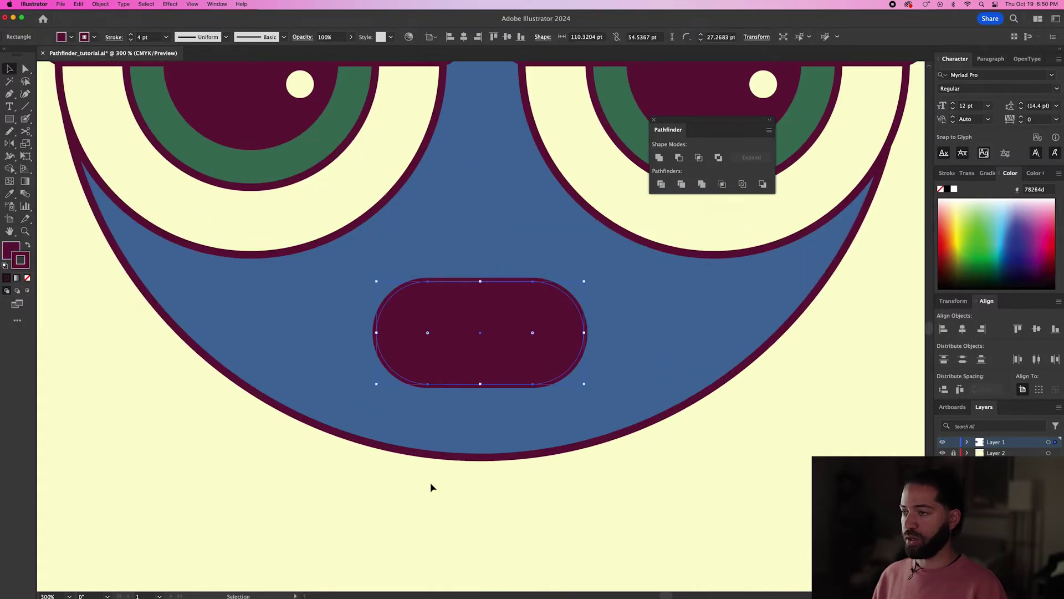
pyautogui.click(431, 488)
# Paste a copy of the mouth shape in place and set the fill for new shapes to red.
pyautogui.press('m')
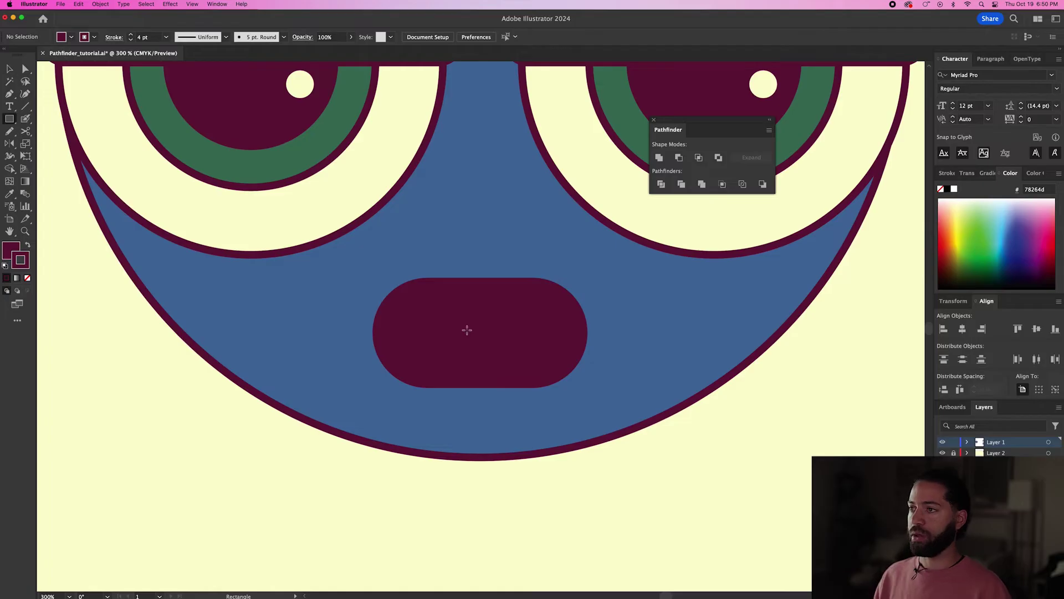
pyautogui.press('v')
pyautogui.scroll(-2, 444, 316)
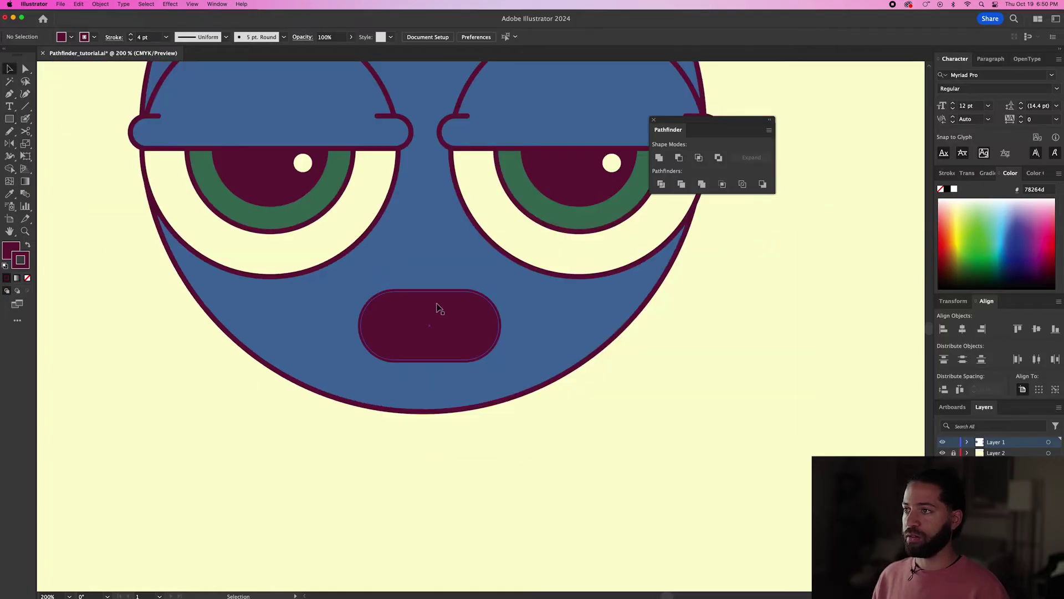
pyautogui.click(438, 309)
pyautogui.press('super+c')
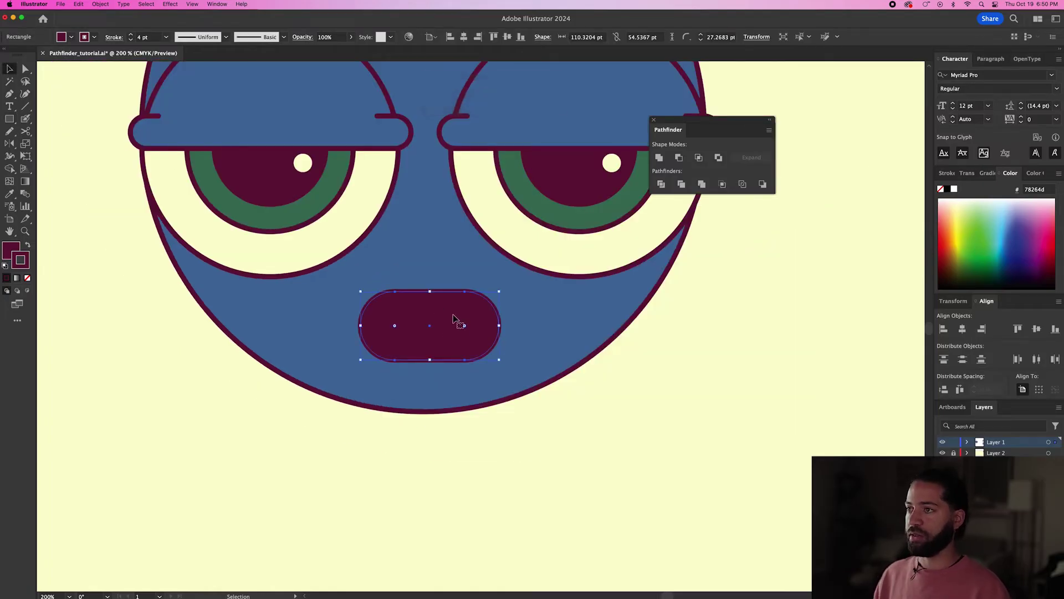
pyautogui.press('super+shift+v')
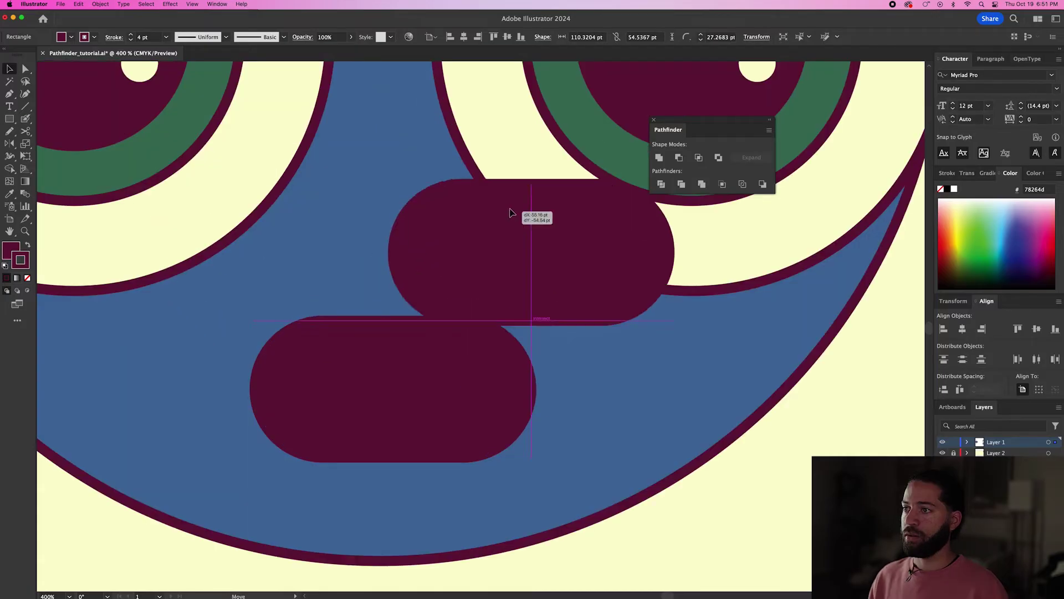
pyautogui.moveTo(505, 211); pyautogui.dragTo(486, 234)
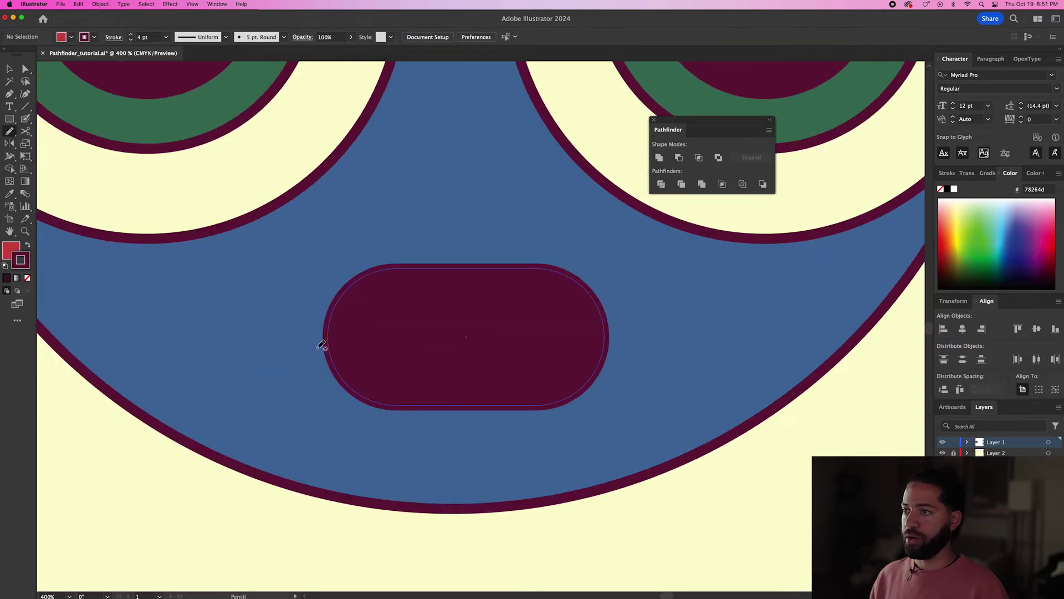
# Draw a red tongue about 147 × 71 pt with the Pencil over the mouth's lower part and Intersect it with the mouth copy.
pyautogui.moveTo(428, 316); pyautogui.dragTo(466, 337)
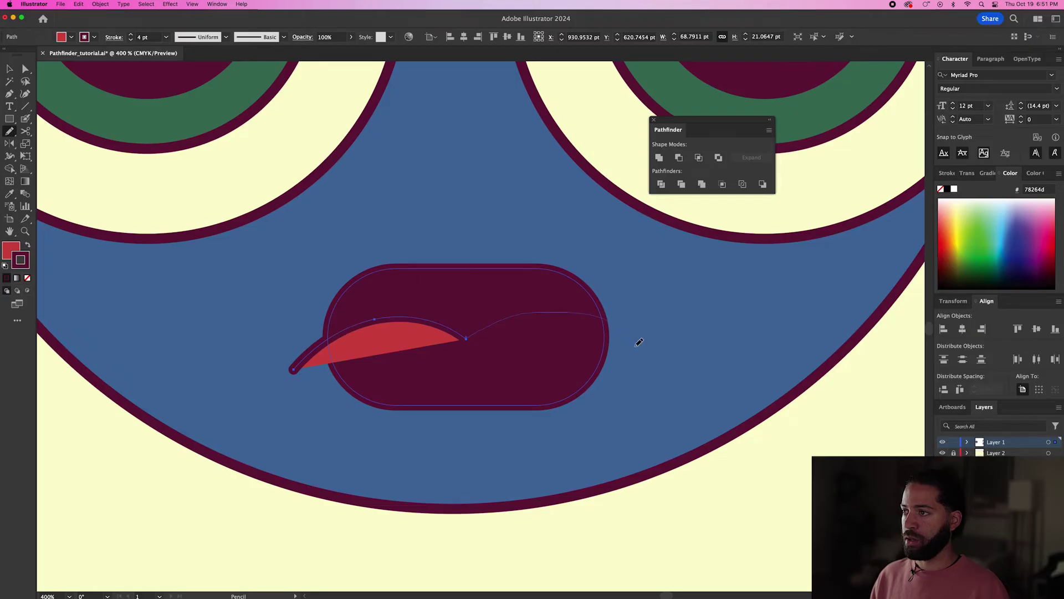
pyautogui.moveTo(287, 377); pyautogui.dragTo(286, 368)
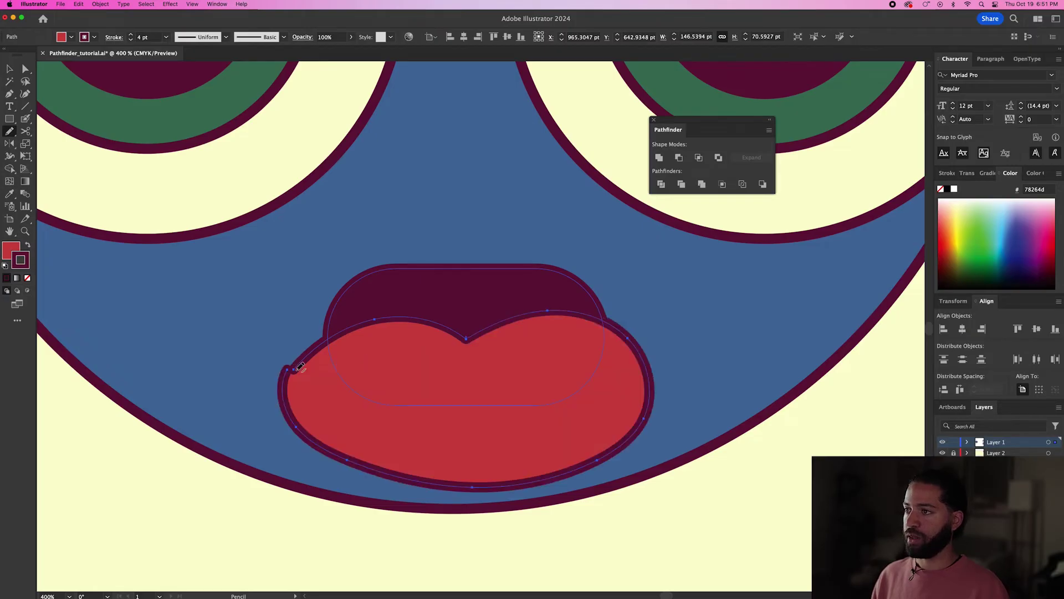
pyautogui.press('v')
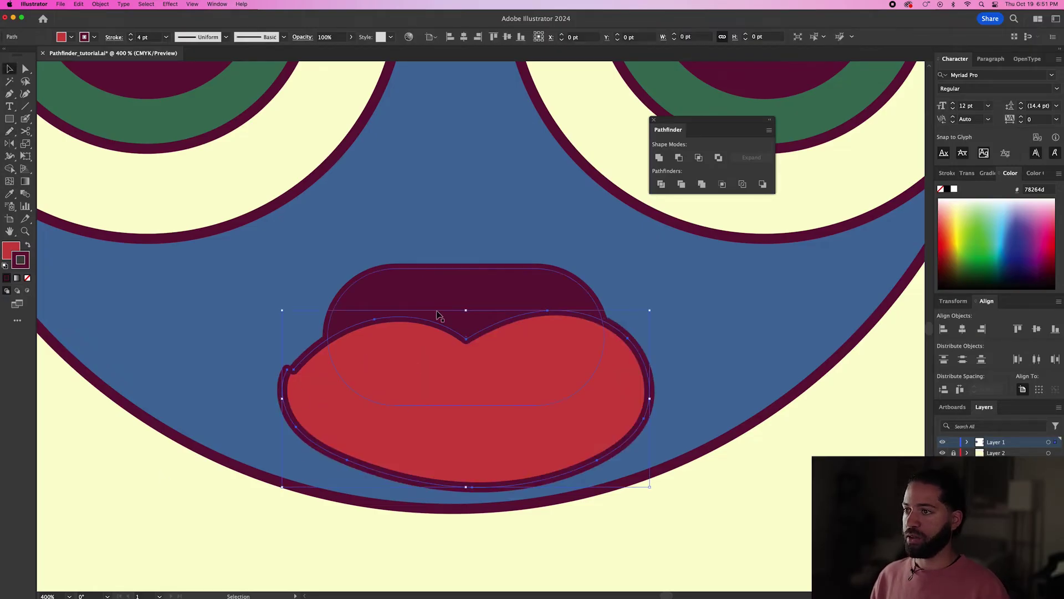
pyautogui.keyDown('shift'); pyautogui.click(435, 293); pyautogui.keyUp('shift')
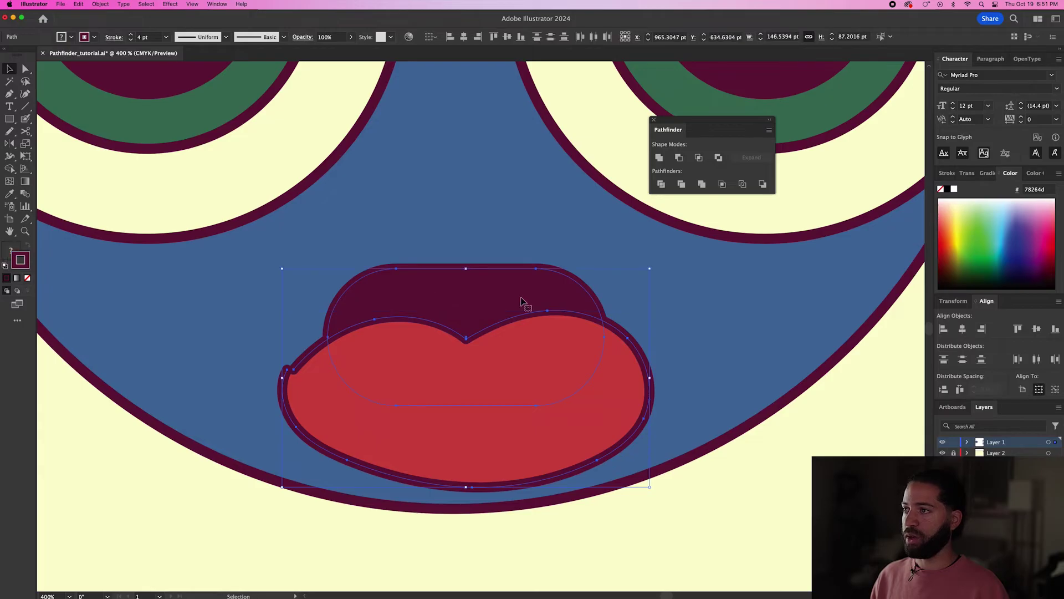
pyautogui.click(699, 159)
# Draw a short diagonal crease line on the tongue with the Pen, ending at the notch in its upper edge.
pyautogui.press('p')
pyautogui.click(444, 358)
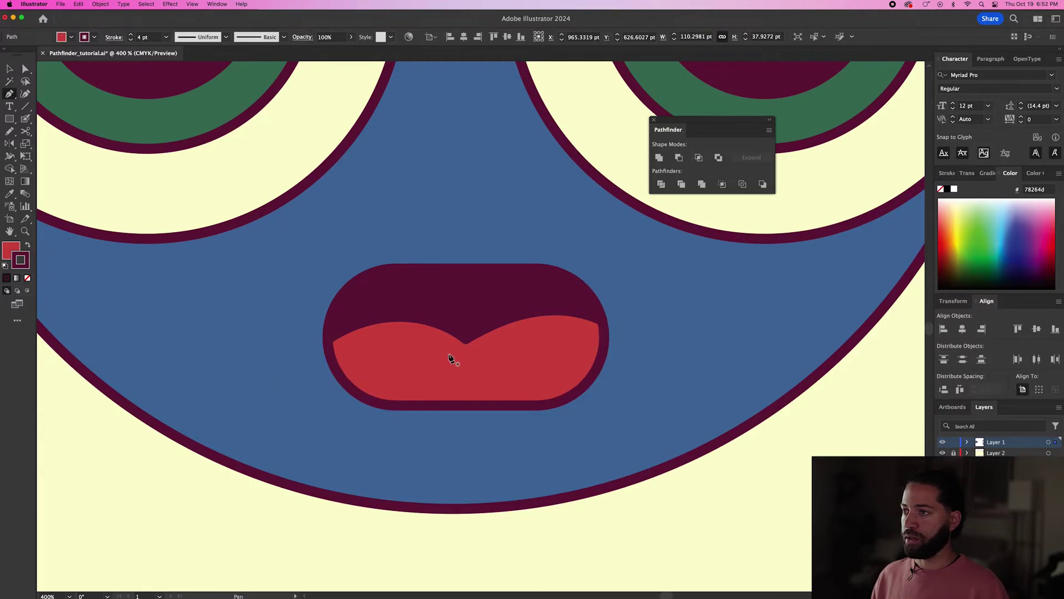
pyautogui.click(466, 339)
pyautogui.press('v')
pyautogui.click(487, 302)
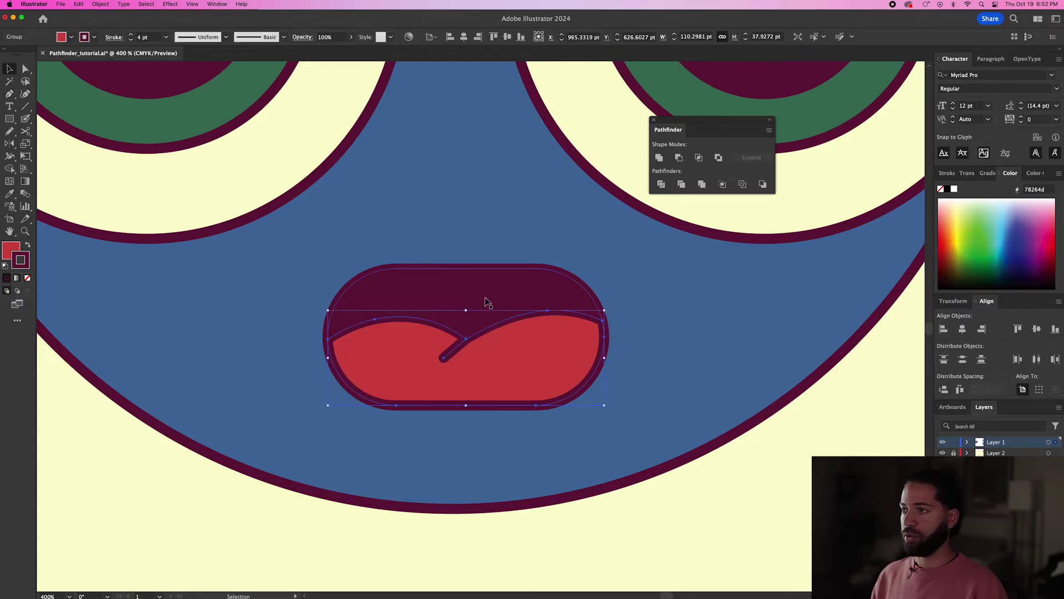
pyautogui.moveTo(497, 362); pyautogui.dragTo(471, 379)
pyautogui.press('super+z')
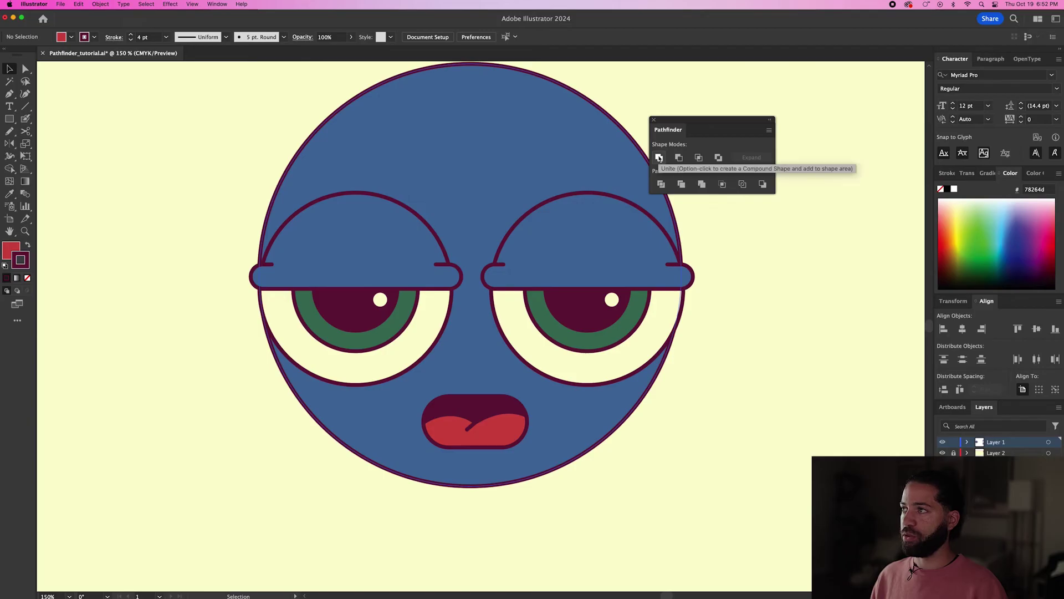
pyautogui.hscroll(3, 728, 247)
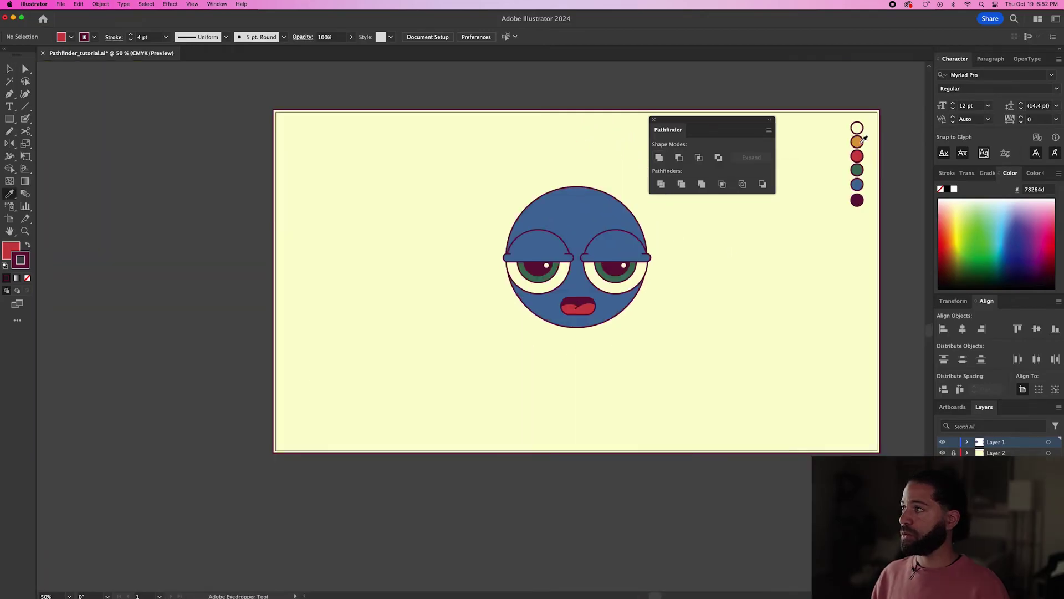
# Pick an orange fill, draw a circle about 36 pt wide above the mouth's left end and add an overlapping copy beside it.
pyautogui.click(859, 143)
pyautogui.press('super+equal')
pyautogui.press('super+equal')
pyautogui.press('super+equal')
pyautogui.press('super+equal')
pyautogui.press('super+equal')
pyautogui.press('super+equal')
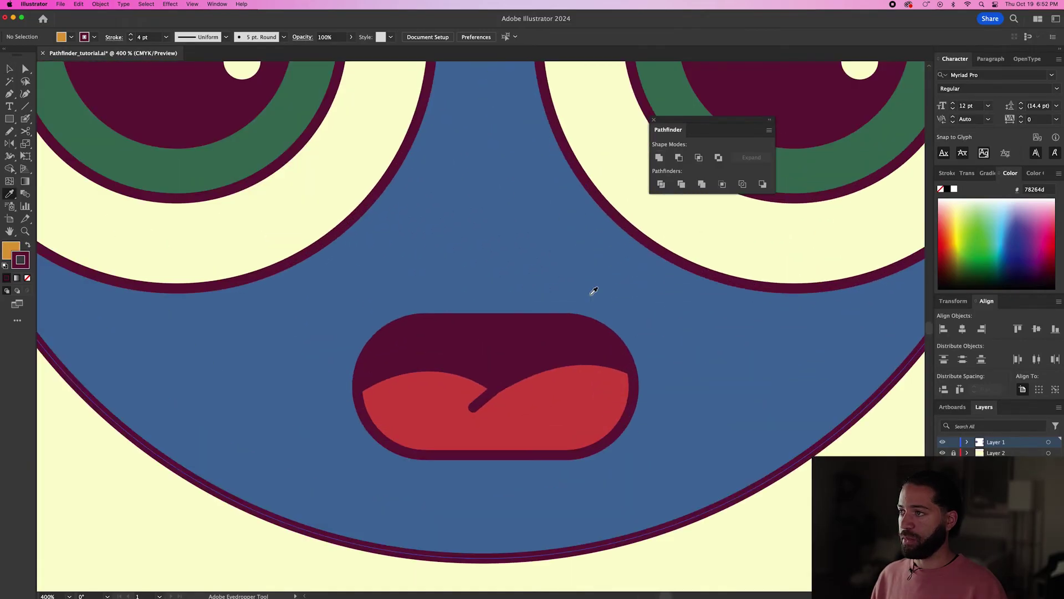
pyautogui.press('l')
pyautogui.moveTo(361, 294)
pyautogui.mouseDown()
pyautogui.moveTo(407, 330)
pyautogui.moveTo(388, 304)
pyautogui.moveTo(424, 307)
pyautogui.mouseUp()
pyautogui.press('v')
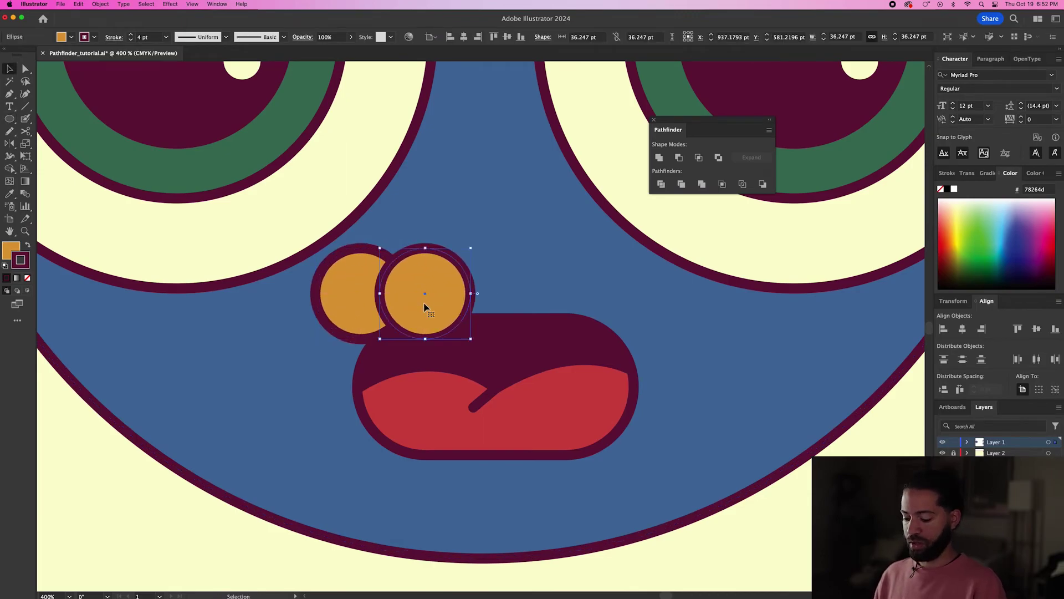
# Repeat the copy twice to make a row of four overlapping circles and shift the whole row right, roughly centred over the mouth.
pyautogui.press('super+d')
pyautogui.press('super+d')
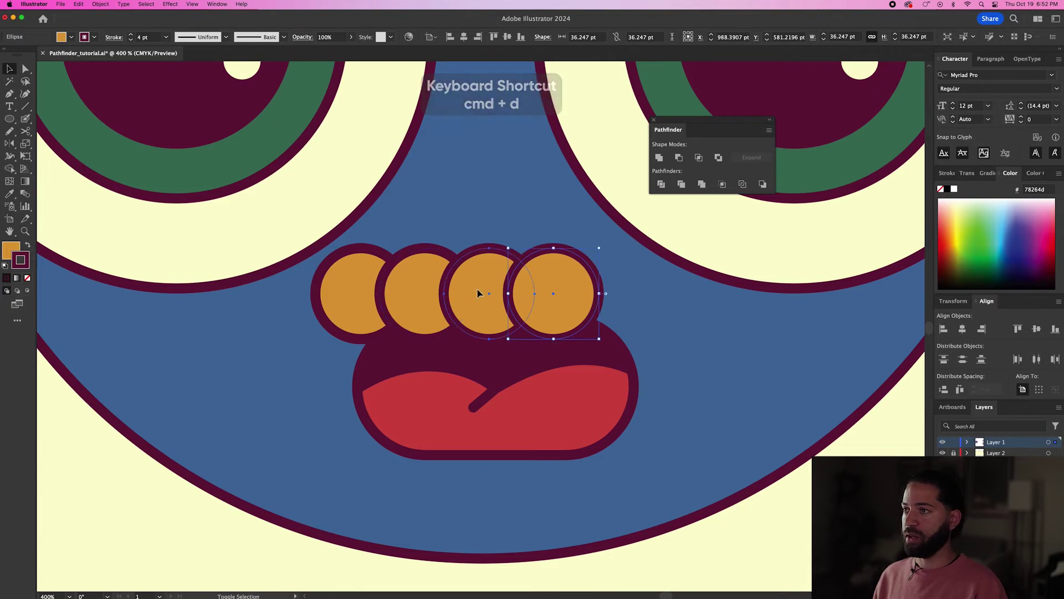
pyautogui.keyDown('shift'); pyautogui.click(421, 294); pyautogui.keyUp('shift')
pyautogui.keyDown('shift'); pyautogui.click(350, 292); pyautogui.keyUp('shift')
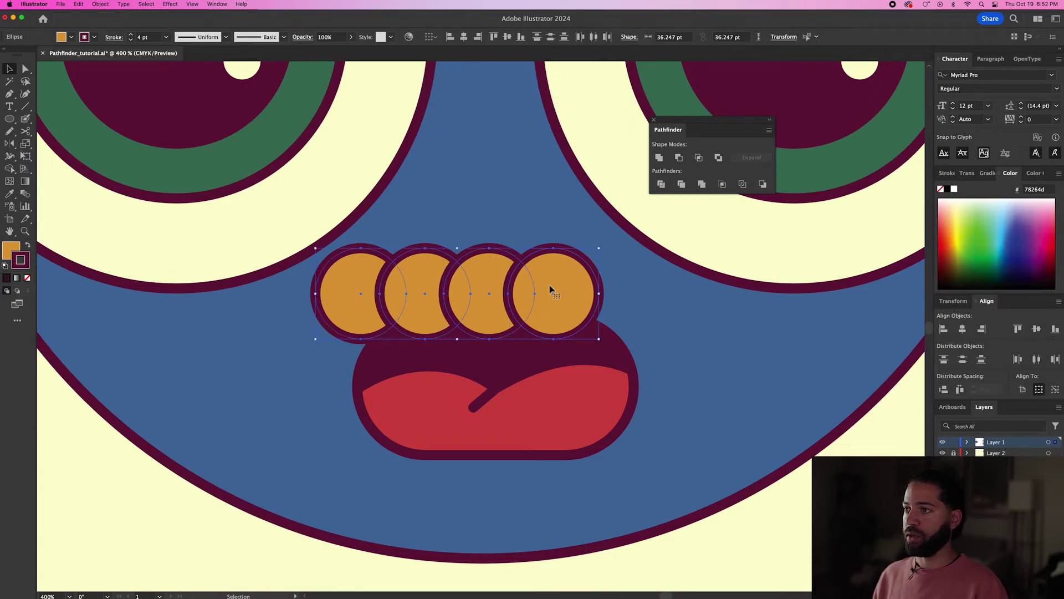
pyautogui.moveTo(551, 289); pyautogui.dragTo(583, 288)
pyautogui.click(760, 437)
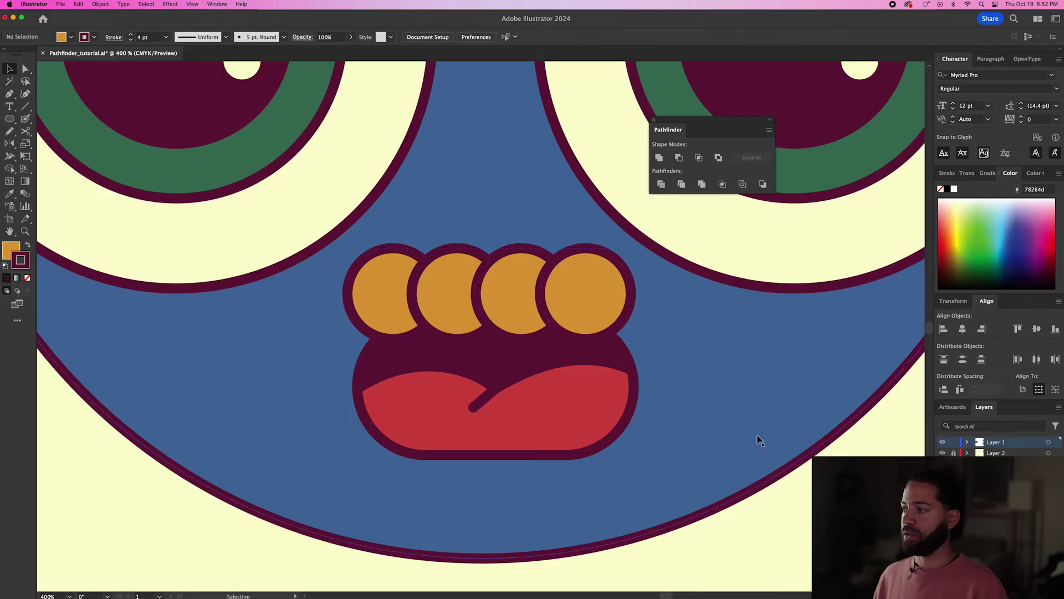
# Squash the two outer orange circles from above to about 22 pt high, keeping their lower edges in place.
pyautogui.click(600, 310)
pyautogui.keyDown('shift'); pyautogui.click(384, 285); pyautogui.keyUp('shift')
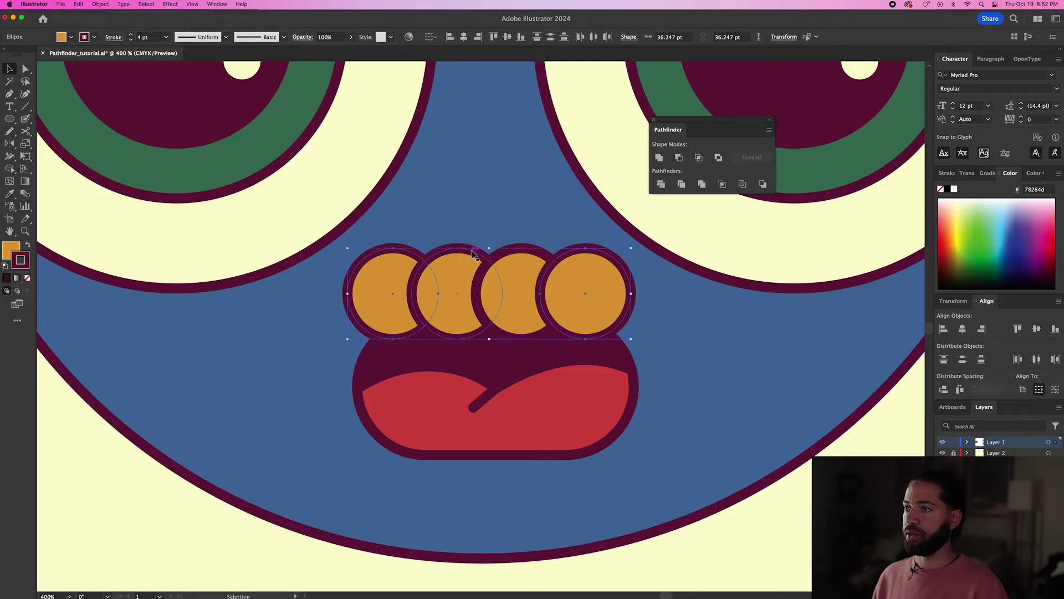
pyautogui.moveTo(490, 248); pyautogui.dragTo(489, 286)
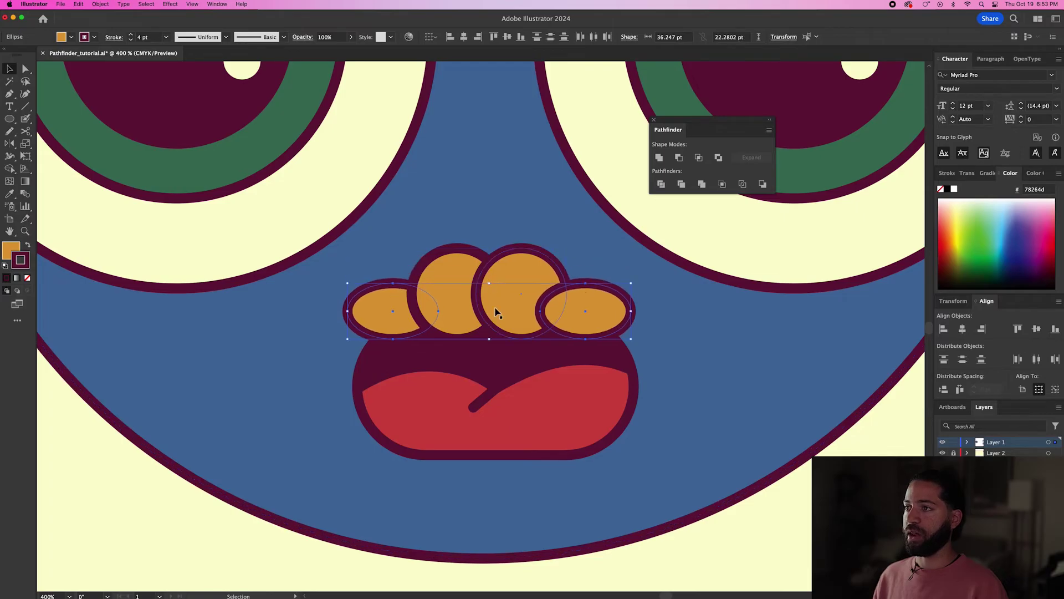
# Unite the four orange shapes into a single moustache and fit it, about 121 × 39 pt, over the mouth's upper edge.
pyautogui.click(385, 314)
pyautogui.keyDown('shift'); pyautogui.click(437, 280); pyautogui.keyUp('shift')
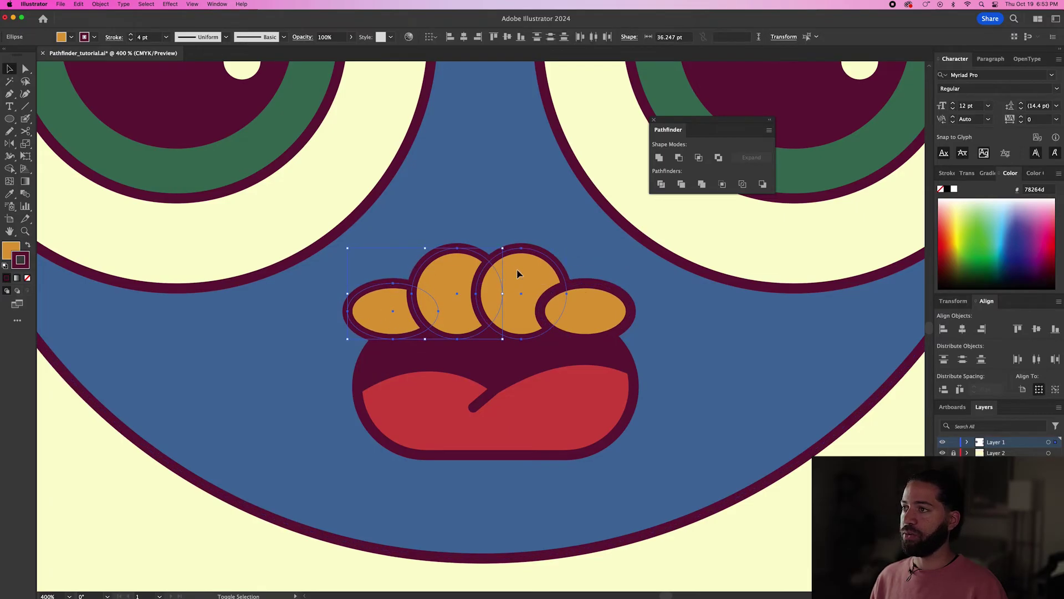
pyautogui.keyDown('shift'); pyautogui.click(519, 273); pyautogui.keyUp('shift')
pyautogui.keyDown('shift'); pyautogui.click(582, 309); pyautogui.keyUp('shift')
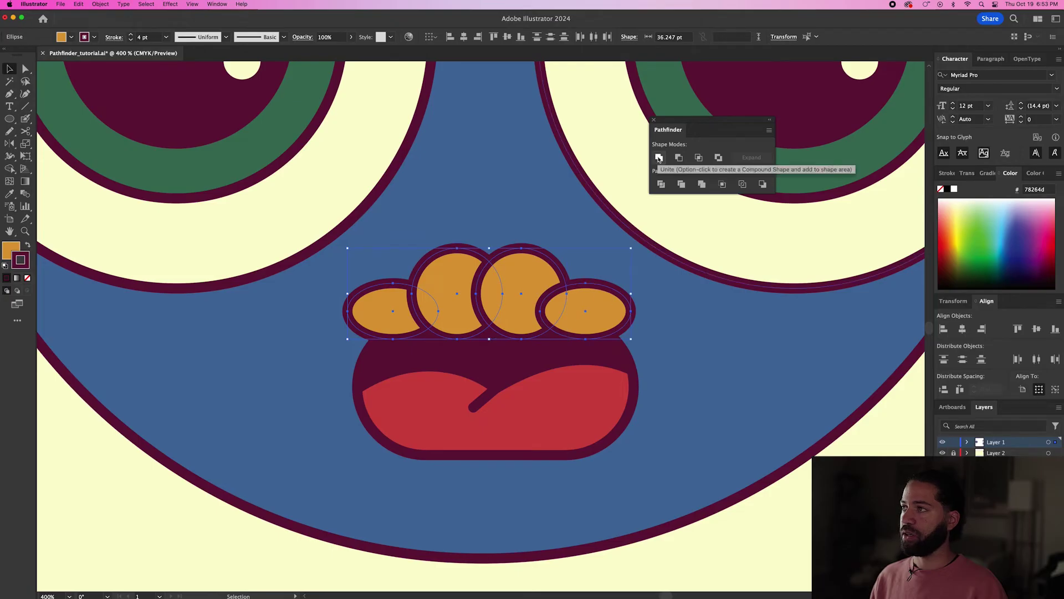
pyautogui.click(659, 158)
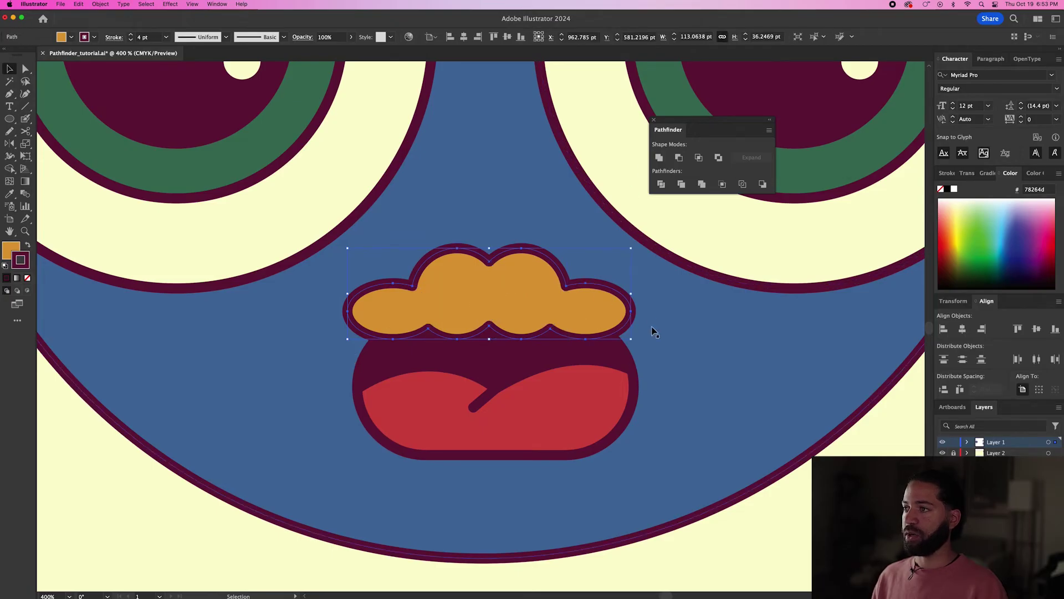
pyautogui.moveTo(631, 247); pyautogui.dragTo(647, 243)
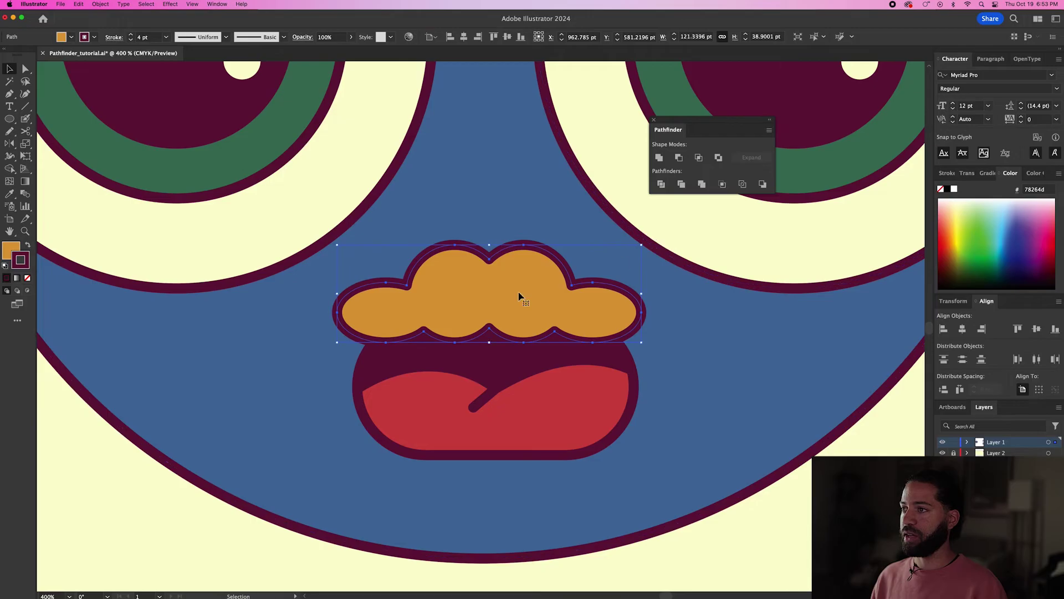
pyautogui.moveTo(511, 295); pyautogui.dragTo(517, 310)
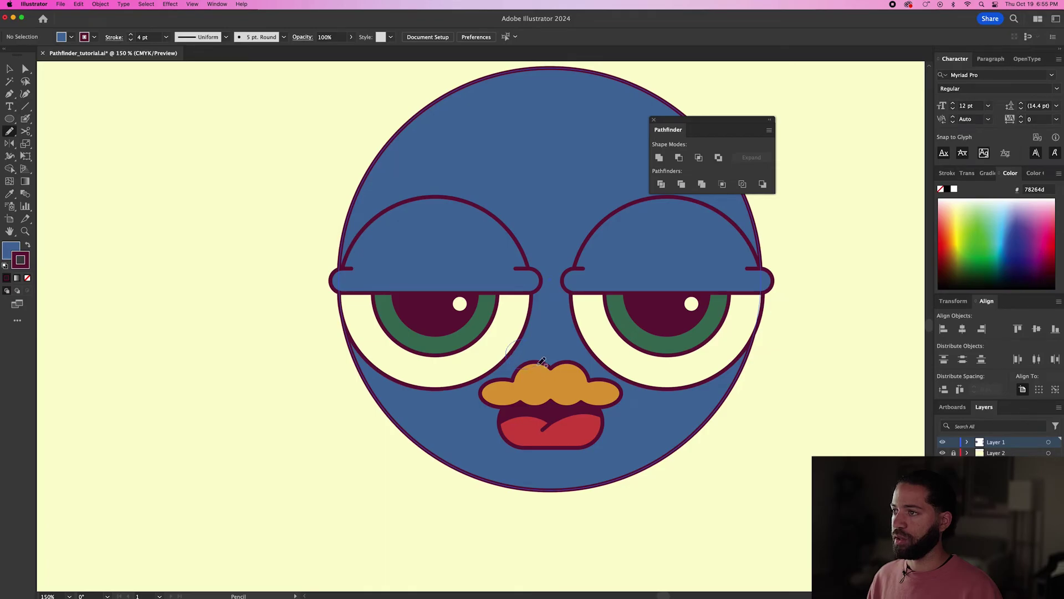
# Draw the nose in blue with the Pencil: a left nostril curve about 39 × 33 pt and a tip curve about 41 × 10 pt.
pyautogui.moveTo(541, 362); pyautogui.dragTo(542, 359)
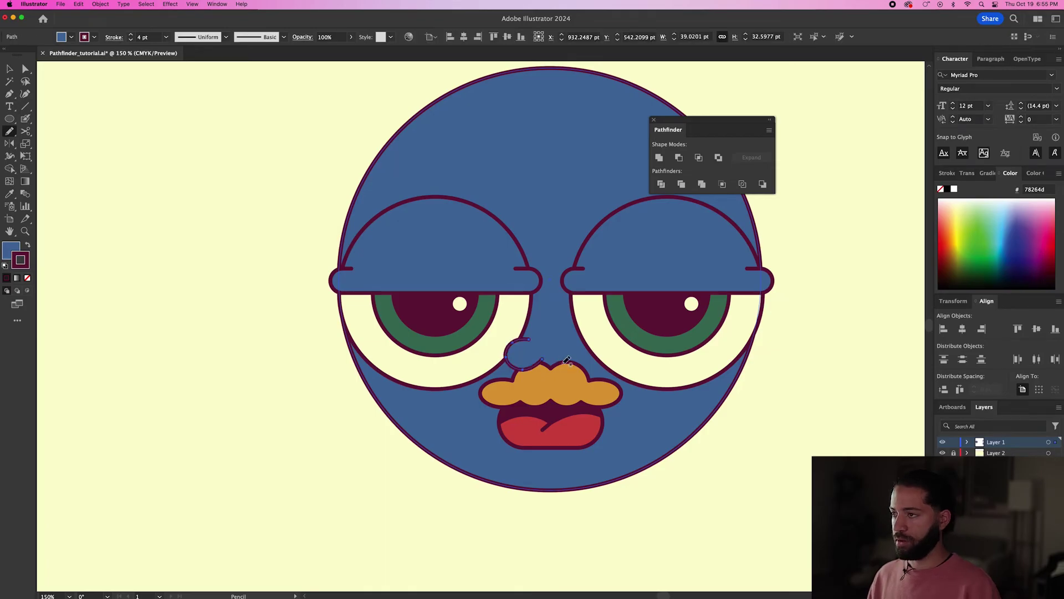
pyautogui.keyDown('super'); pyautogui.click(746, 460); pyautogui.keyUp('super')
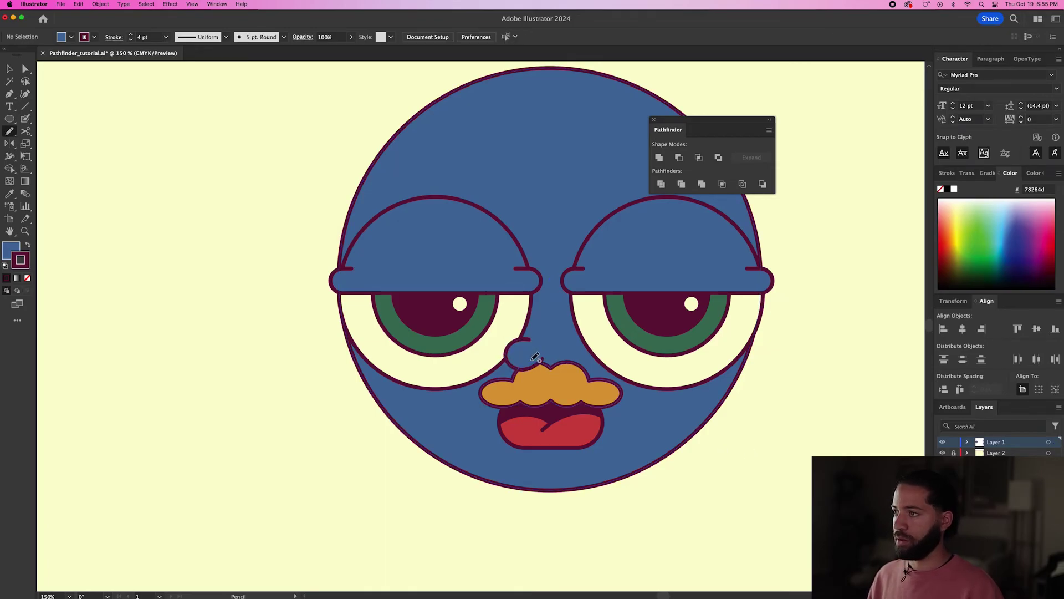
pyautogui.moveTo(565, 360); pyautogui.dragTo(567, 360)
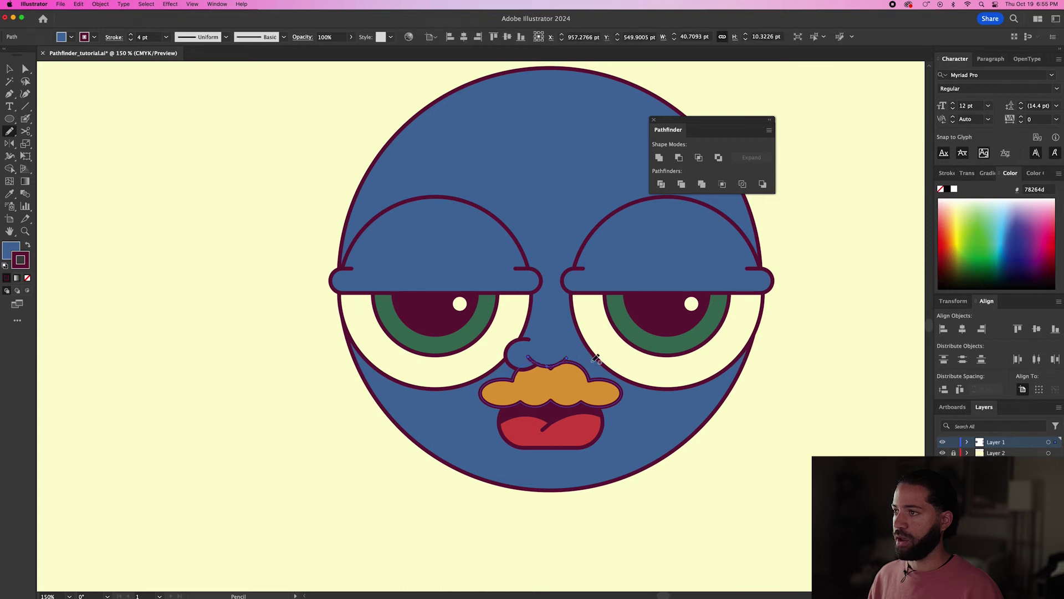
# Copy the left nostril curve horizontally to the other side of the nose and reflect the copy left to right.
pyautogui.press('v')
pyautogui.moveTo(515, 354); pyautogui.dragTo(557, 354)
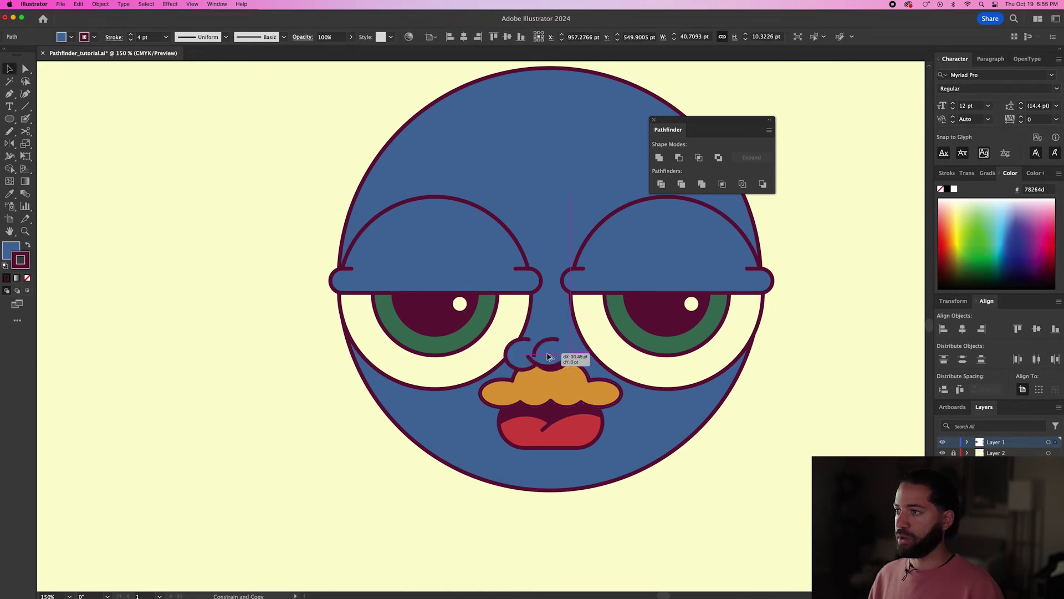
pyautogui.click(101, 4)
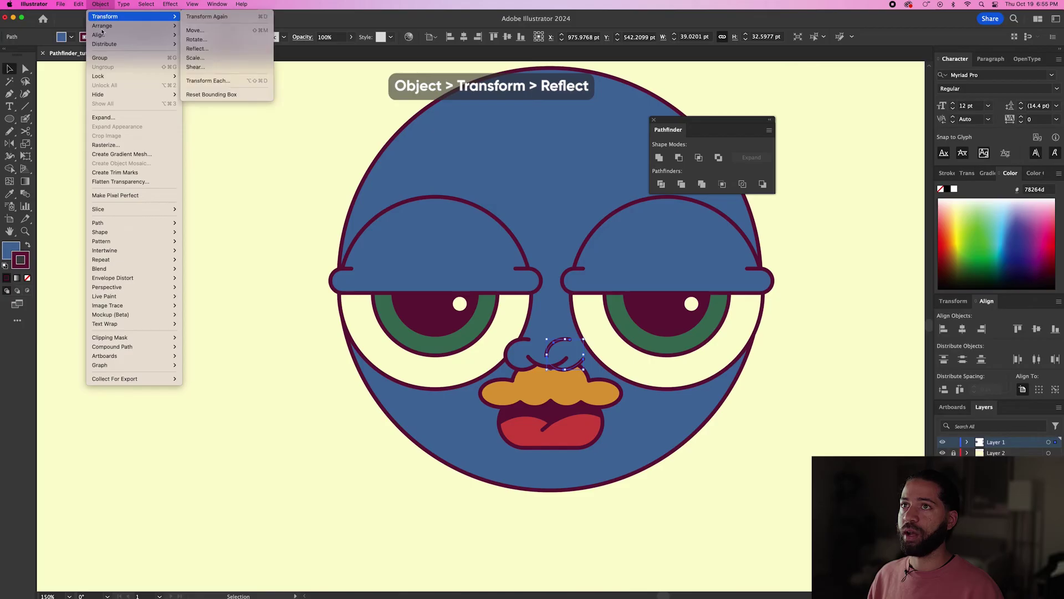
pyautogui.moveTo(111, 16)
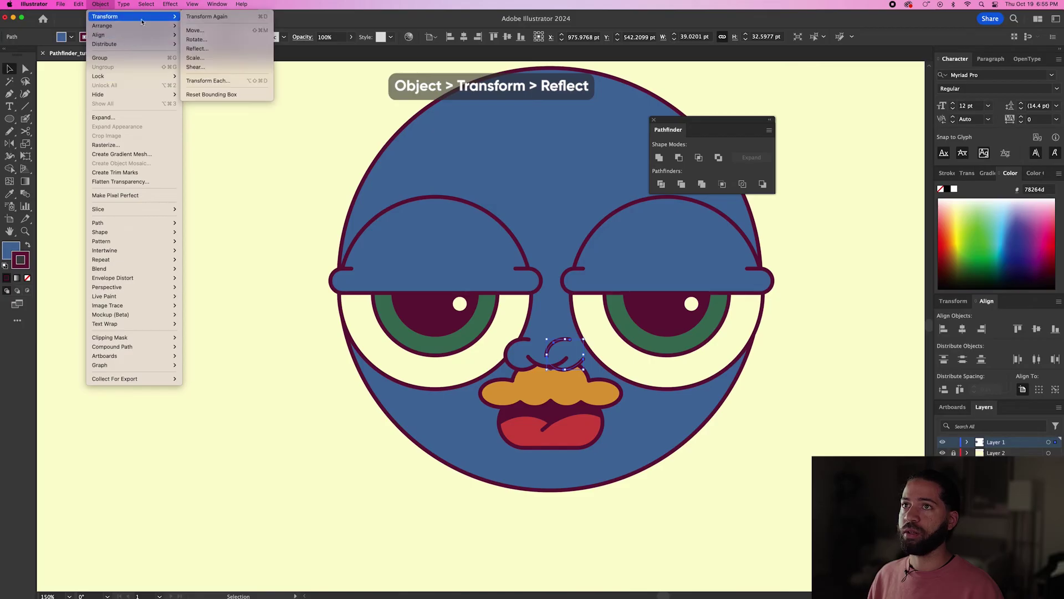
pyautogui.click(222, 49)
pyautogui.click(526, 253)
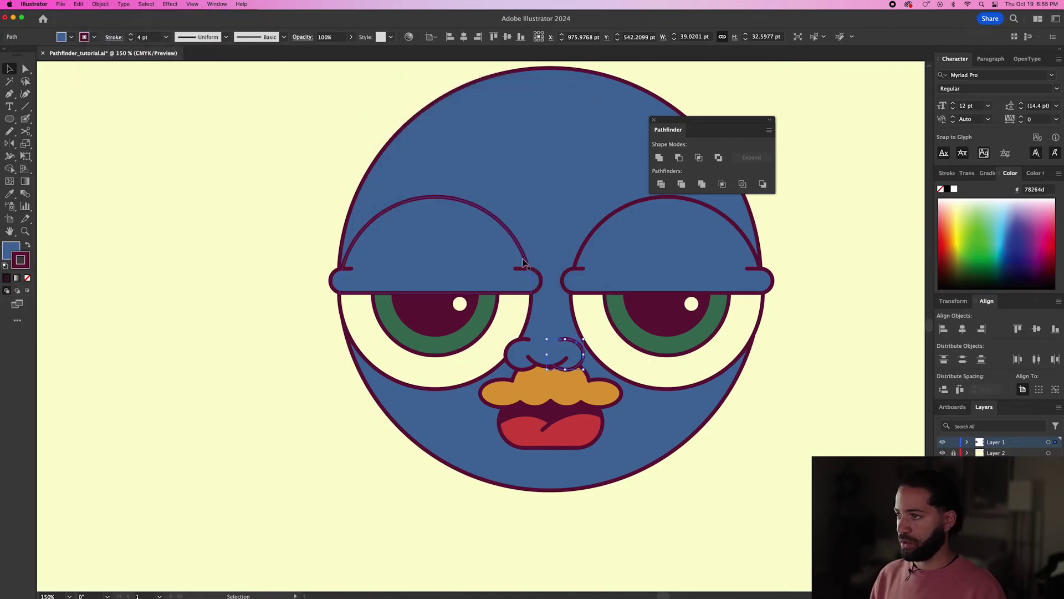
# Nudge the mirrored nostril about 7 pt to the right.
pyautogui.press('Right')
pyautogui.press('Right')
pyautogui.press('Right')
pyautogui.press('Right')
pyautogui.press('Right')
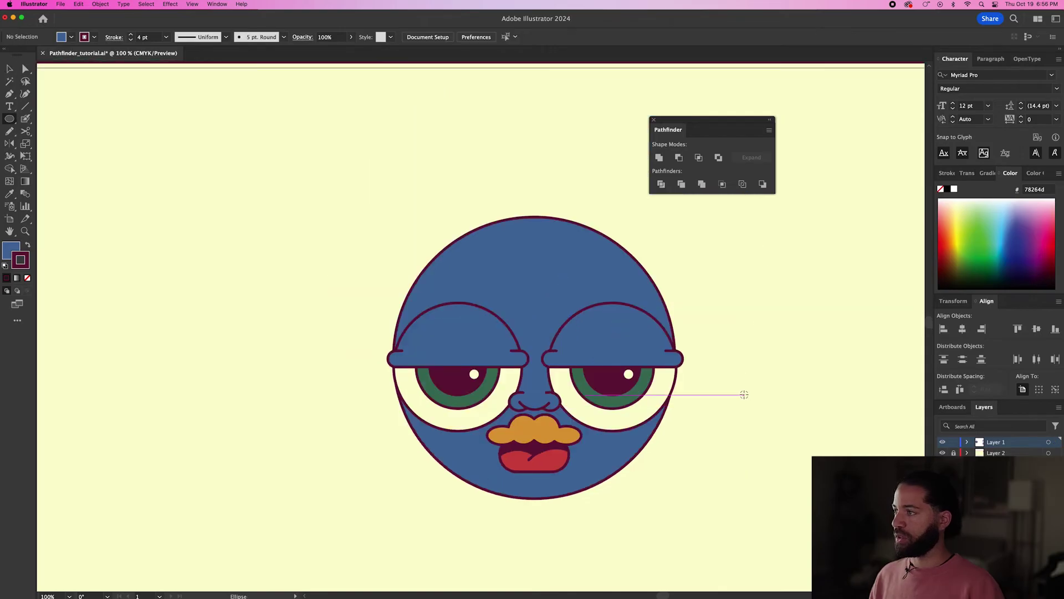
# Draw a blue circle about 172 pt across as an ear and place it behind the head's right edge.
pyautogui.moveTo(754, 397); pyautogui.dragTo(809, 451)
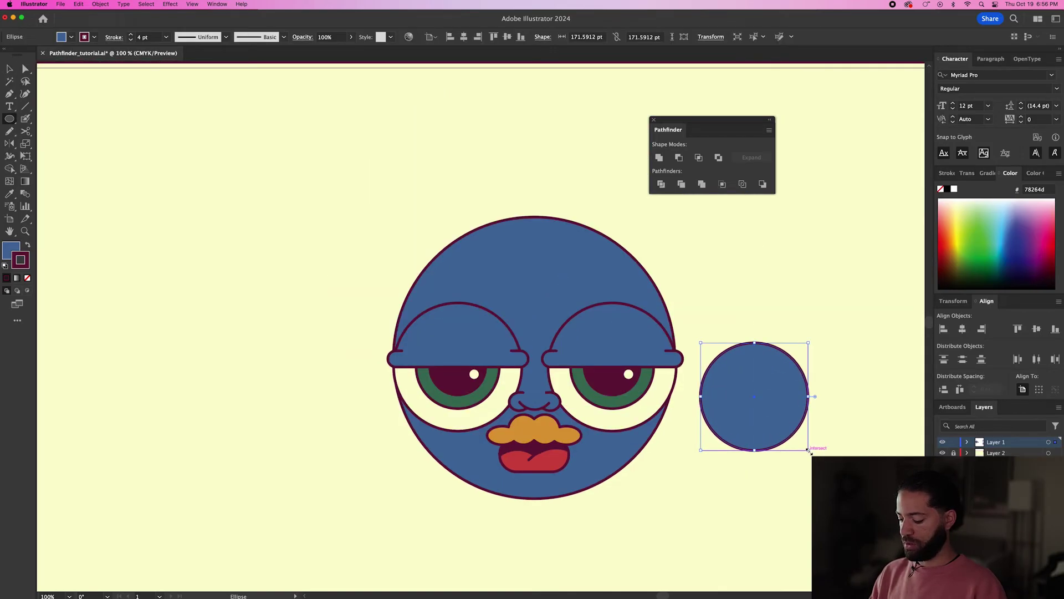
pyautogui.press('v')
pyautogui.moveTo(777, 410); pyautogui.dragTo(691, 414)
pyautogui.press('super+shift+bracketleft')
# Draw an arched fold line about 86 × 24 pt across the lower part of the ear with the Pencil.
pyautogui.press('n')
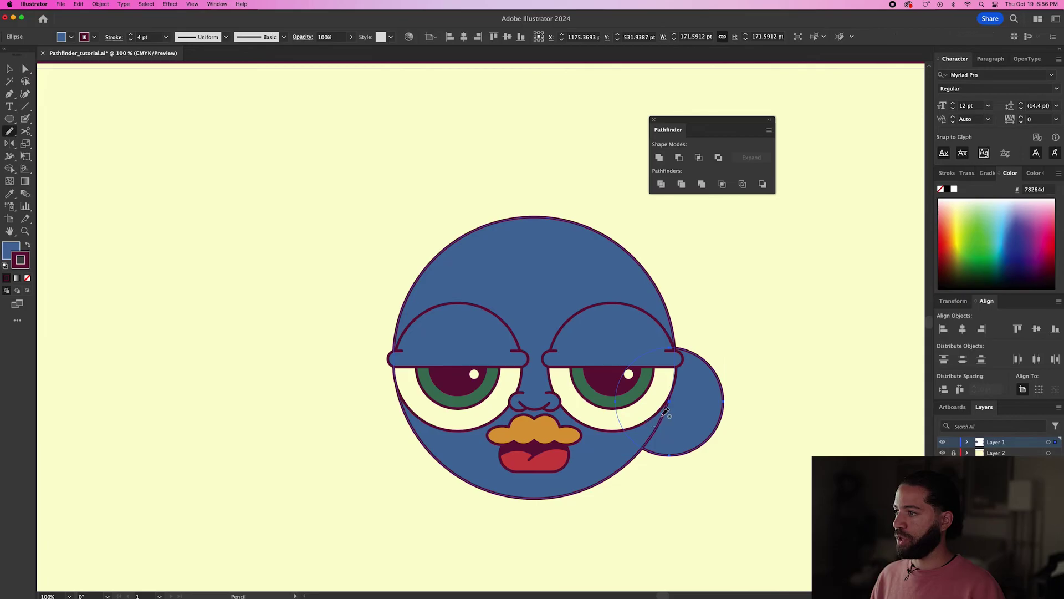
pyautogui.moveTo(695, 428); pyautogui.dragTo(642, 428)
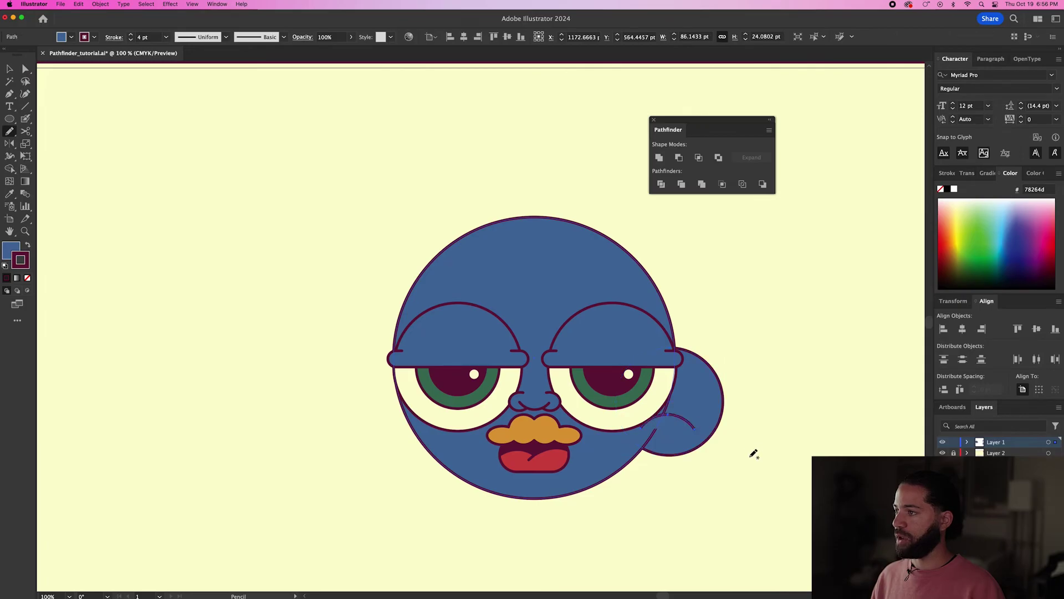
pyautogui.press('super+shift+a')
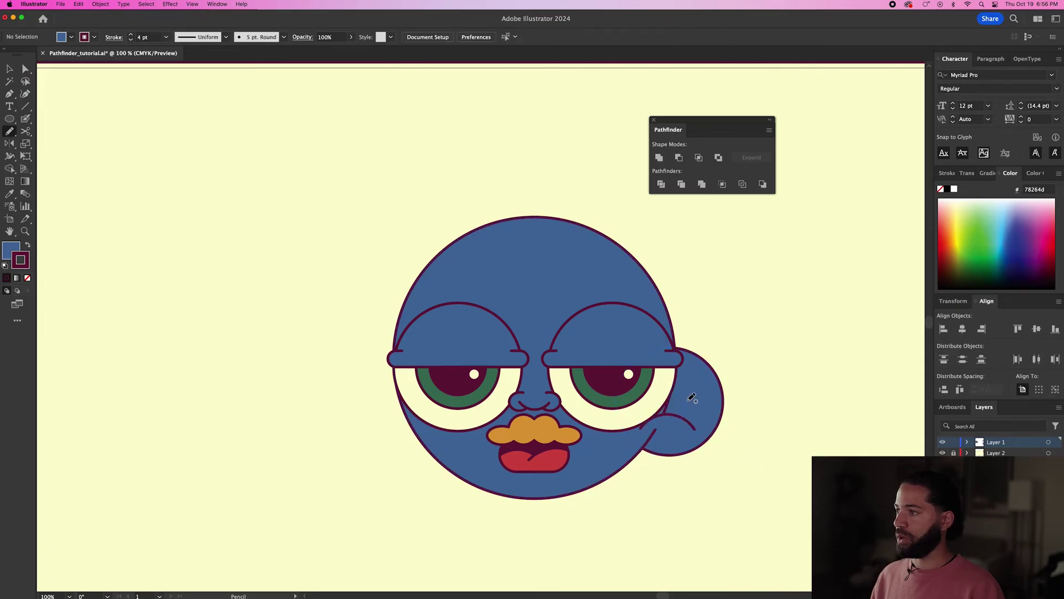
# Draw an oval inner-ear shape about 49 × 64 pt above the fold line and fill it with darker blue 3c6b99.
pyautogui.moveTo(680, 419); pyautogui.dragTo(692, 420)
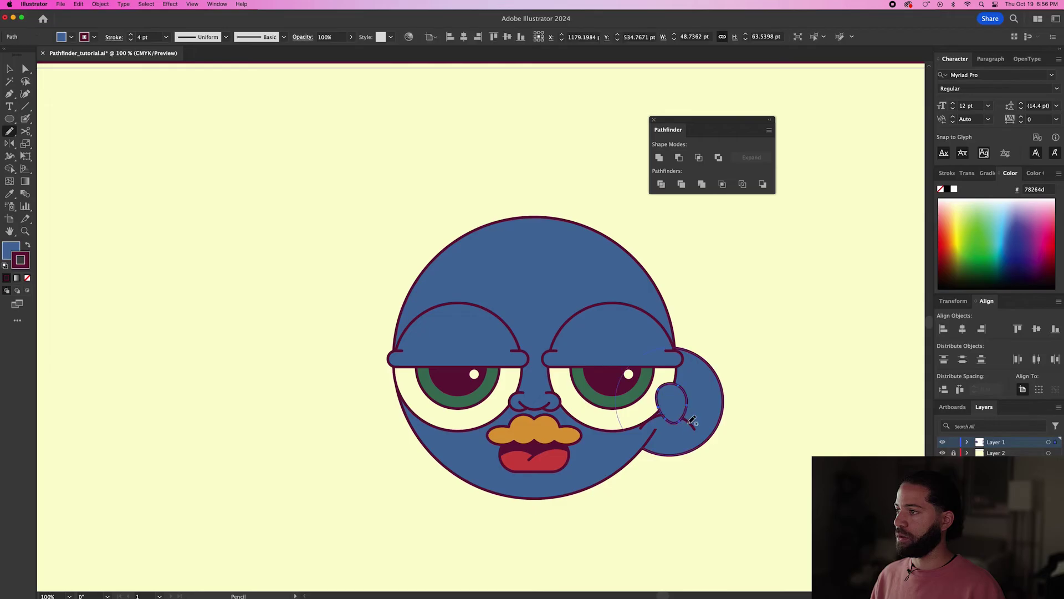
pyautogui.doubleClick(14, 249)
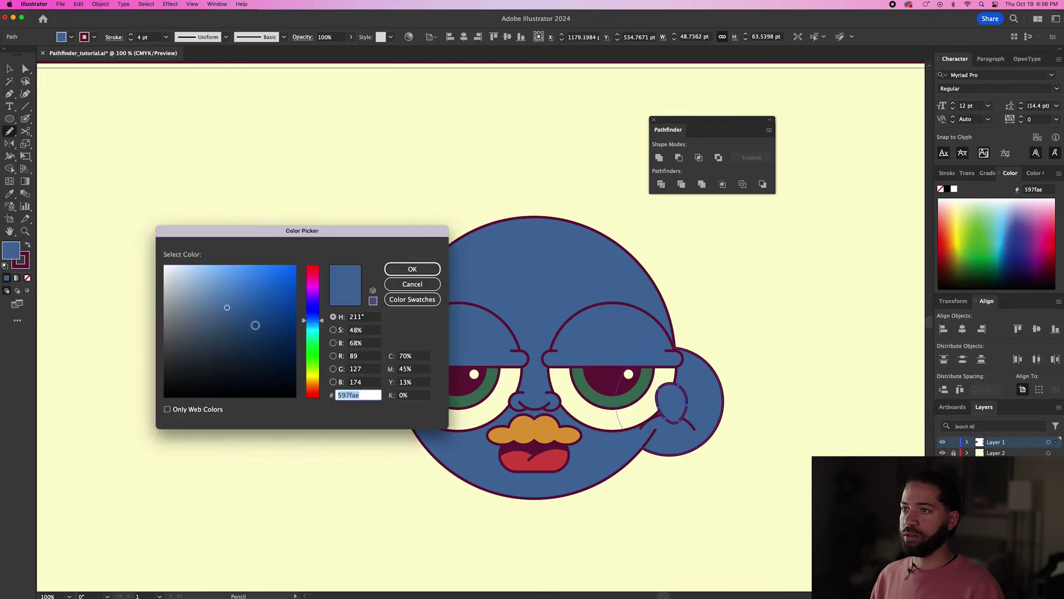
pyautogui.moveTo(234, 317); pyautogui.dragTo(244, 317)
pyautogui.click(412, 268)
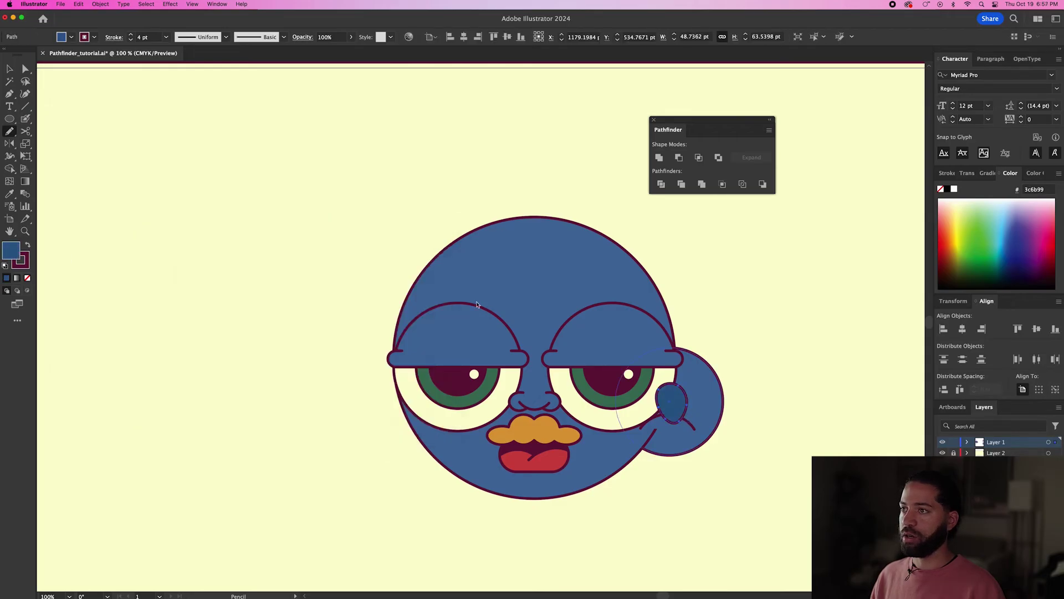
# Group the ear circle, fold line and inner-ear shape and send the group behind the head.
pyautogui.press('super')
pyautogui.press('v')
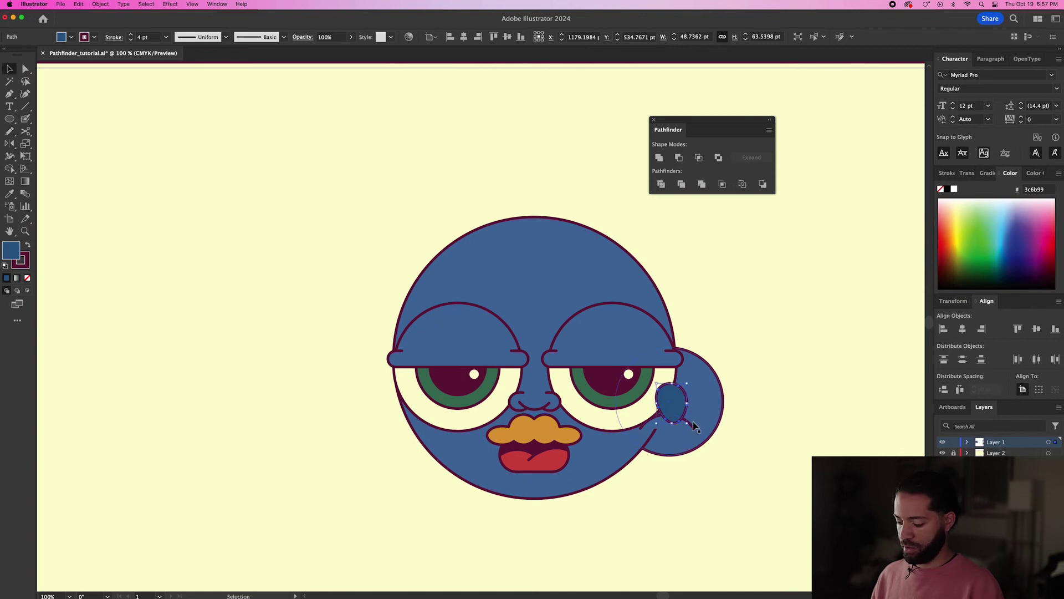
pyautogui.keyDown('shift'); pyautogui.click(693, 426); pyautogui.keyUp('shift')
pyautogui.keyDown('shift'); pyautogui.click(710, 410); pyautogui.keyUp('shift')
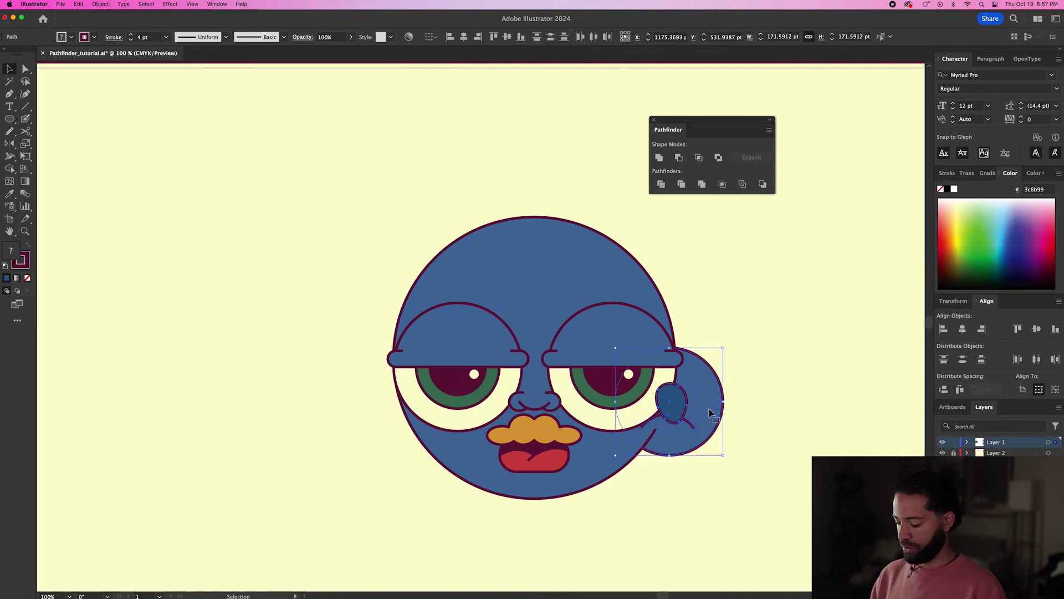
pyautogui.press('super+g')
pyautogui.press('super+shift+bracketleft')
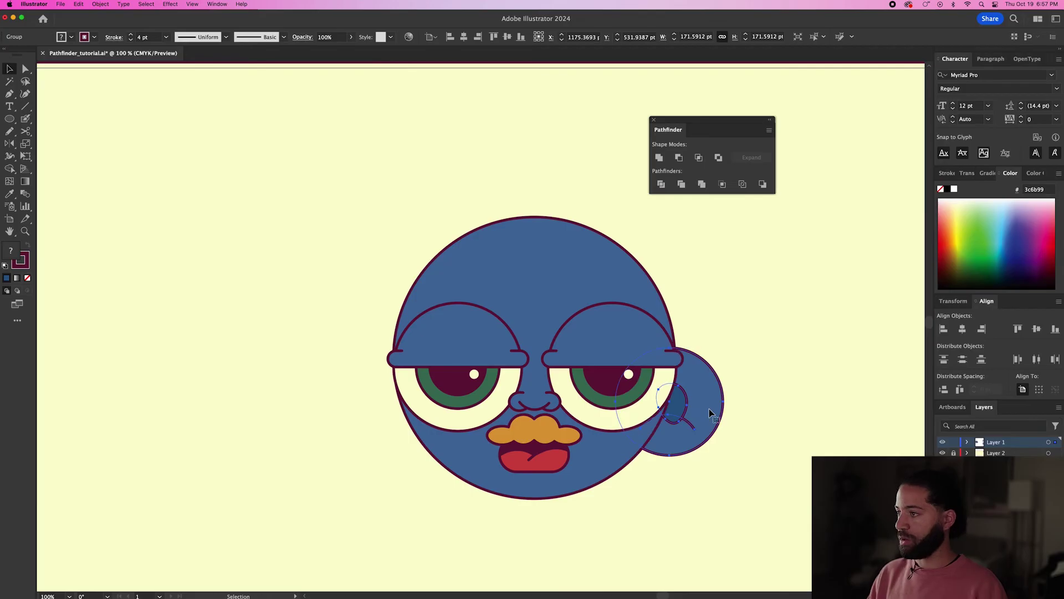
# Isolate the ear group, bring the fold line in front of the dark inner-ear shape and exit the group.
pyautogui.doubleClick(680, 430)
pyautogui.scroll(3, 688, 427)
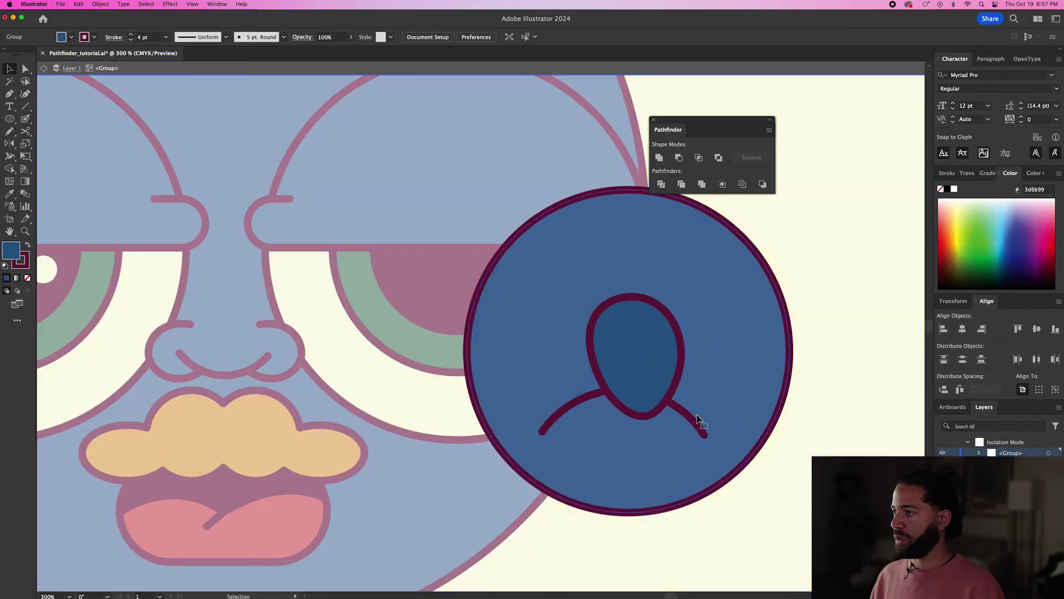
pyautogui.click(685, 421)
pyautogui.press('a')
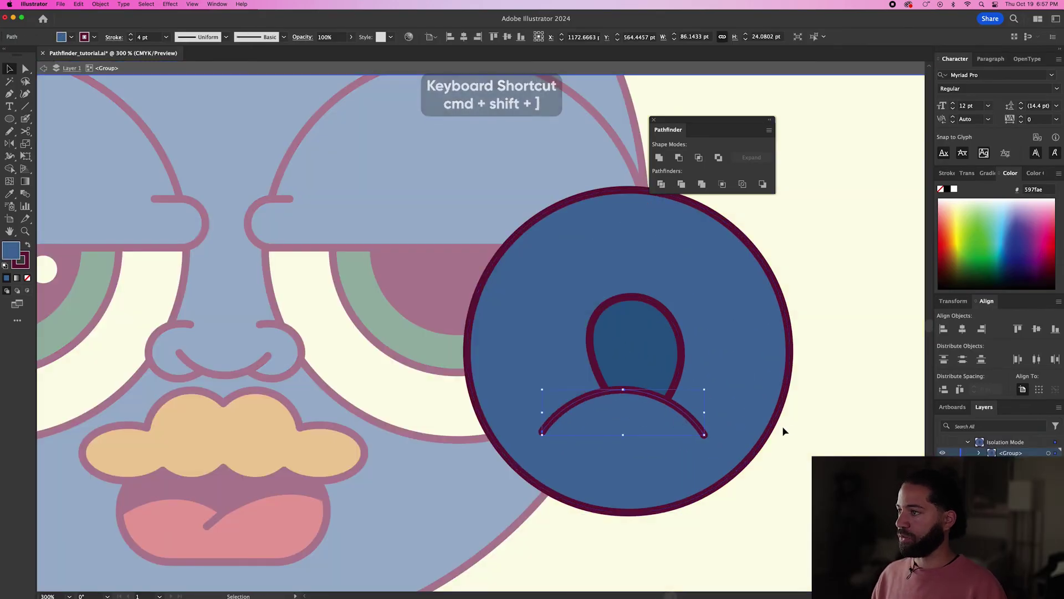
pyautogui.doubleClick(829, 427)
pyautogui.press('super+1')
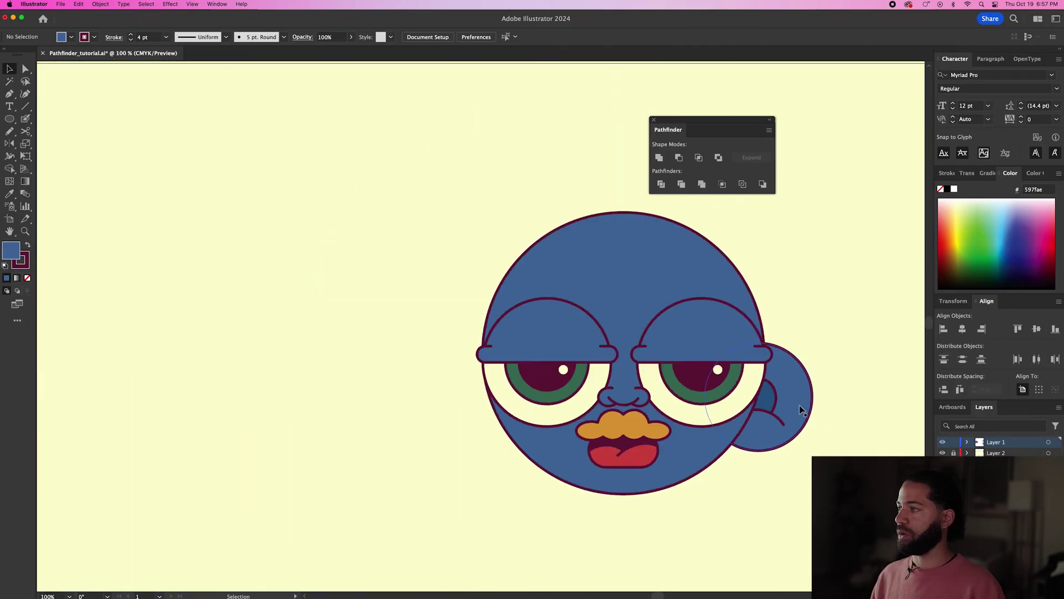
# Tilt the ear group slightly, shrink it to about 158 pt wide, and place a copy on the opposite side of the head.
pyautogui.click(803, 410)
pyautogui.moveTo(816, 344); pyautogui.dragTo(798, 400)
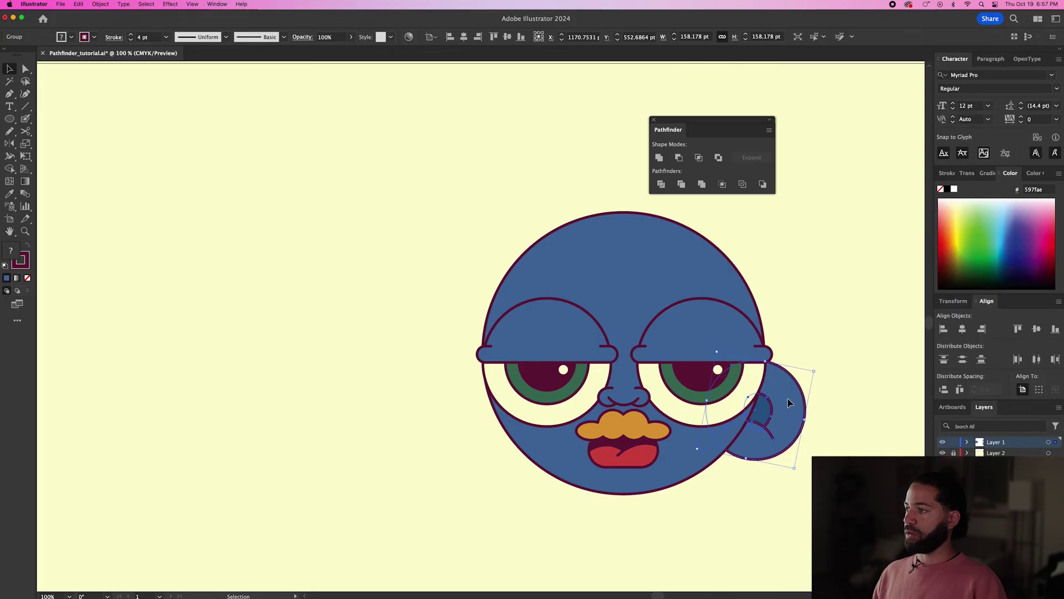
pyautogui.moveTo(789, 401); pyautogui.dragTo(456, 403)
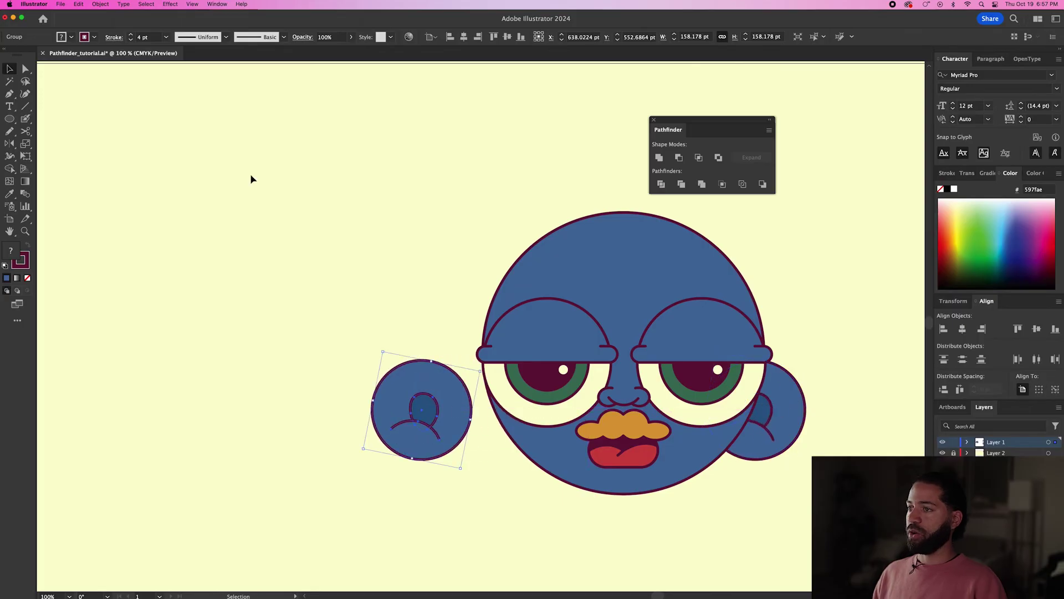
# Reflect the copied ear across the vertical axis and tuck it against the head to match the other ear.
pyautogui.click(99, 4)
pyautogui.moveTo(139, 16)
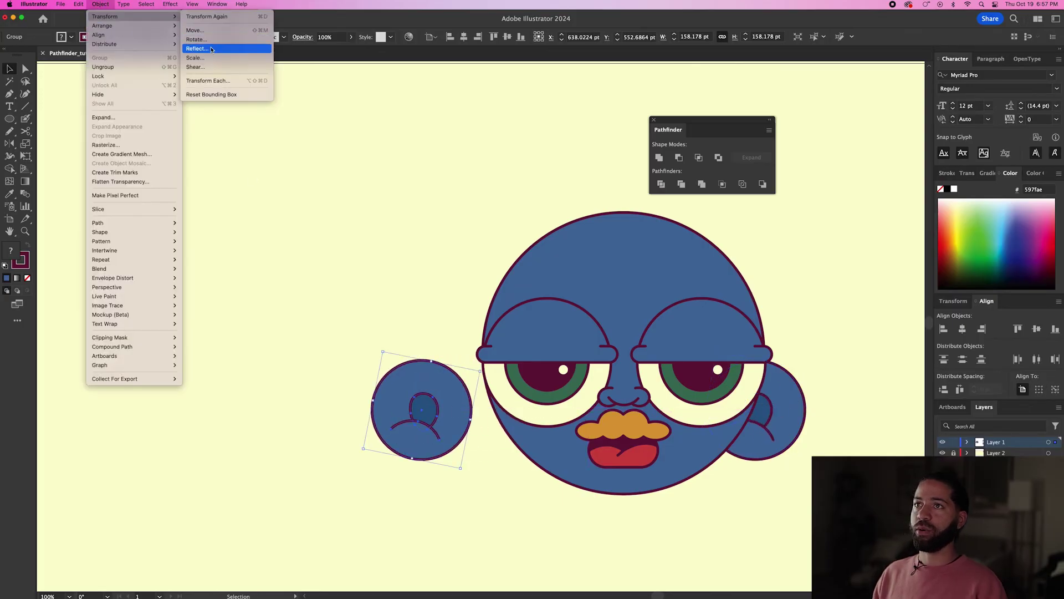
pyautogui.click(197, 48)
pyautogui.click(532, 254)
pyautogui.moveTo(438, 392); pyautogui.dragTo(501, 387)
pyautogui.click(378, 429)
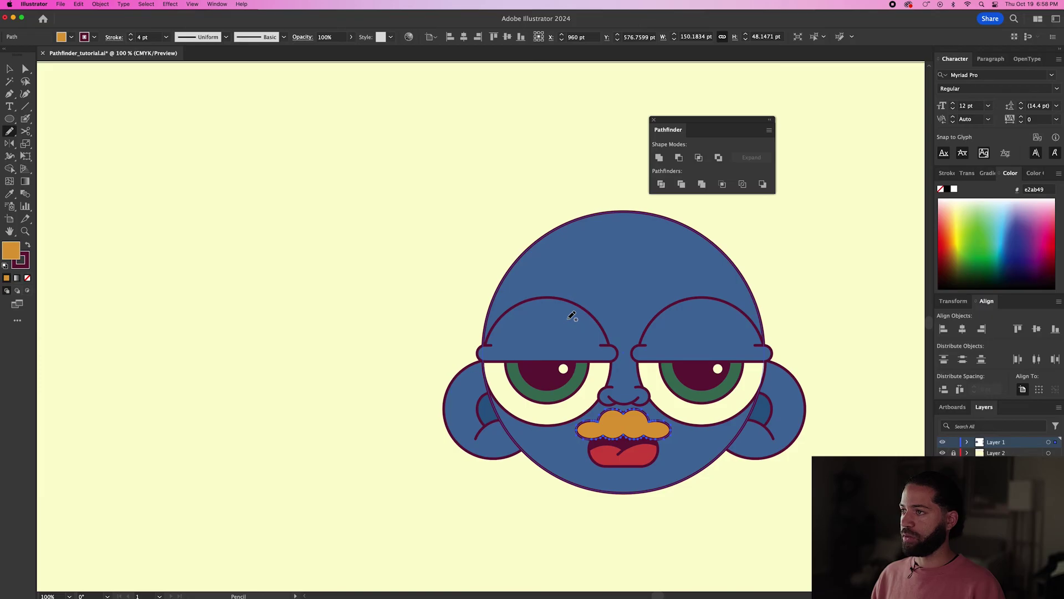
# Draw an orange e2ab49 eyebrow with a spiky inner end, about 166 × 80 pt, above the left eyelid and refine its anchor points.
pyautogui.moveTo(577, 271)
pyautogui.mouseDown()
pyautogui.moveTo(557, 283)
pyautogui.moveTo(542, 276)
pyautogui.moveTo(544, 285)
pyautogui.moveTo(471, 315)
pyautogui.moveTo(587, 317)
pyautogui.moveTo(564, 322)
pyautogui.moveTo(594, 298)
pyautogui.moveTo(577, 315)
pyautogui.mouseUp()
pyautogui.press('p')
pyautogui.click(563, 319)
pyautogui.press('a')
pyautogui.press('v')
pyautogui.press('a')
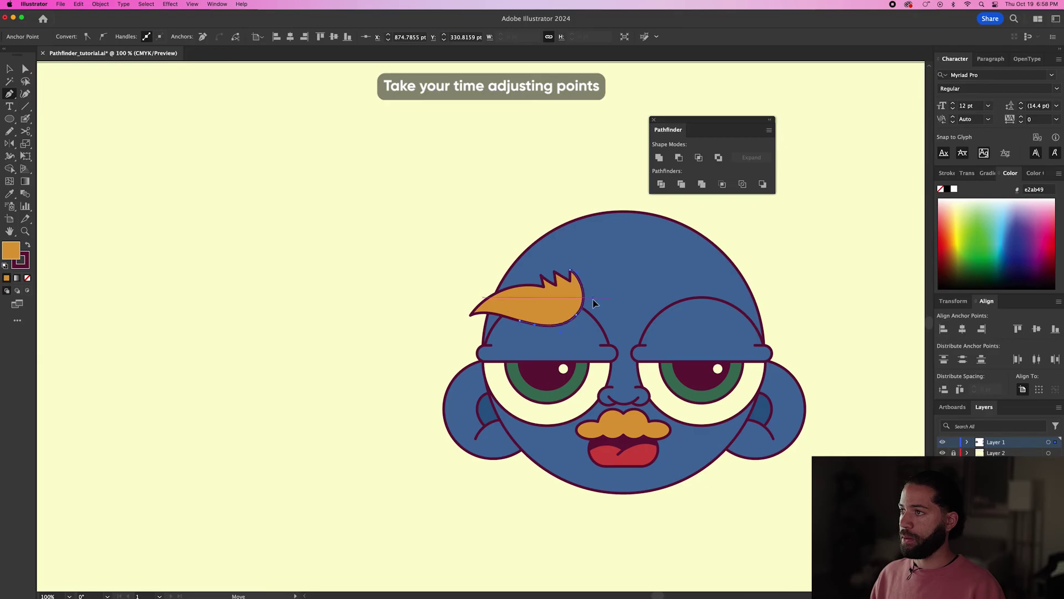
pyautogui.press('v')
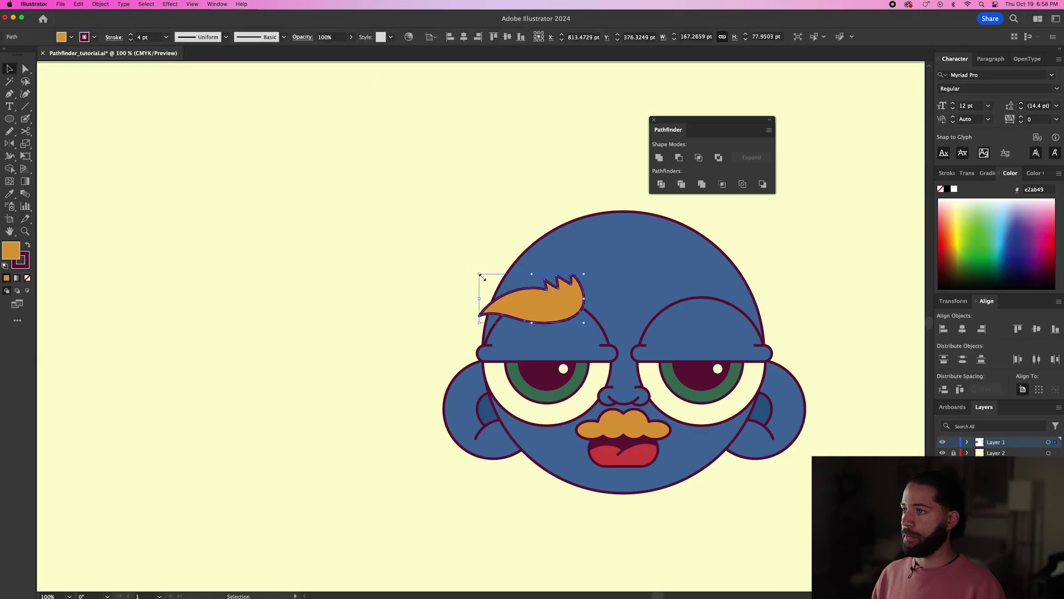
pyautogui.moveTo(566, 300); pyautogui.dragTo(592, 284)
# Copy the eyebrow over to the other side of the forehead and reflect the copy across the vertical axis.
pyautogui.moveTo(569, 306); pyautogui.dragTo(691, 296)
pyautogui.click(455, 292)
pyautogui.click(97, 5)
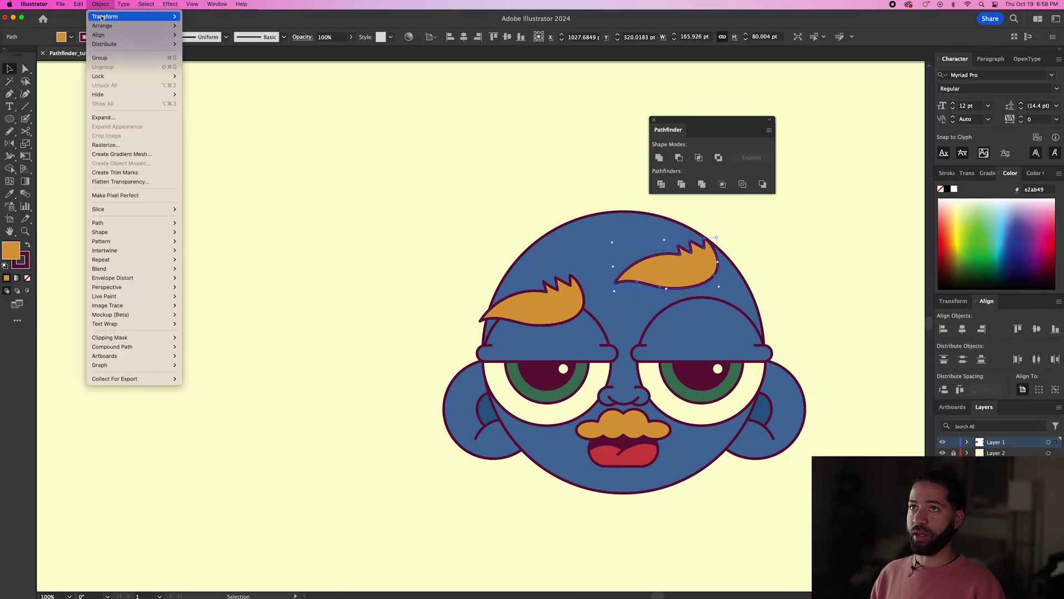
pyautogui.moveTo(111, 19)
pyautogui.click(210, 49)
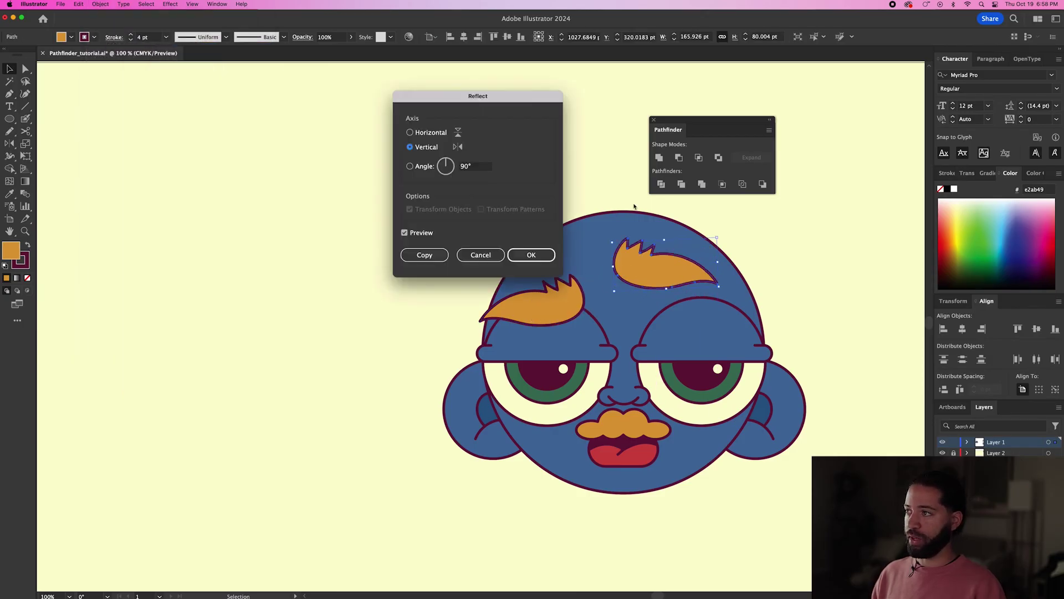
pyautogui.click(547, 255)
# Position the mirrored eyebrow high above the right eyelid and enlarge it to about 179 × 83 pt.
pyautogui.moveTo(661, 274); pyautogui.dragTo(700, 268)
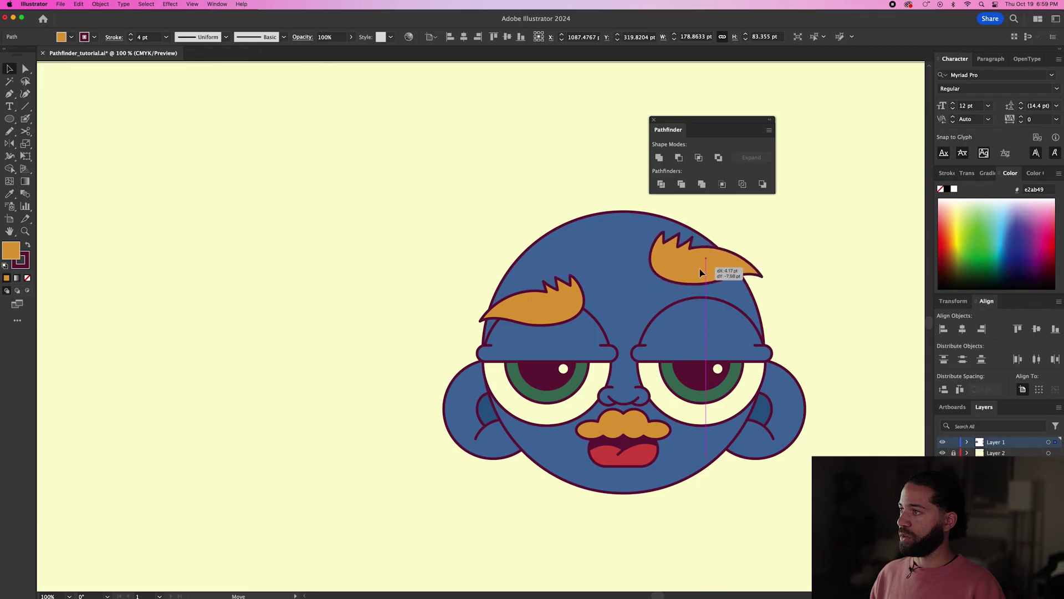
pyautogui.scroll(-1, 779, 244)
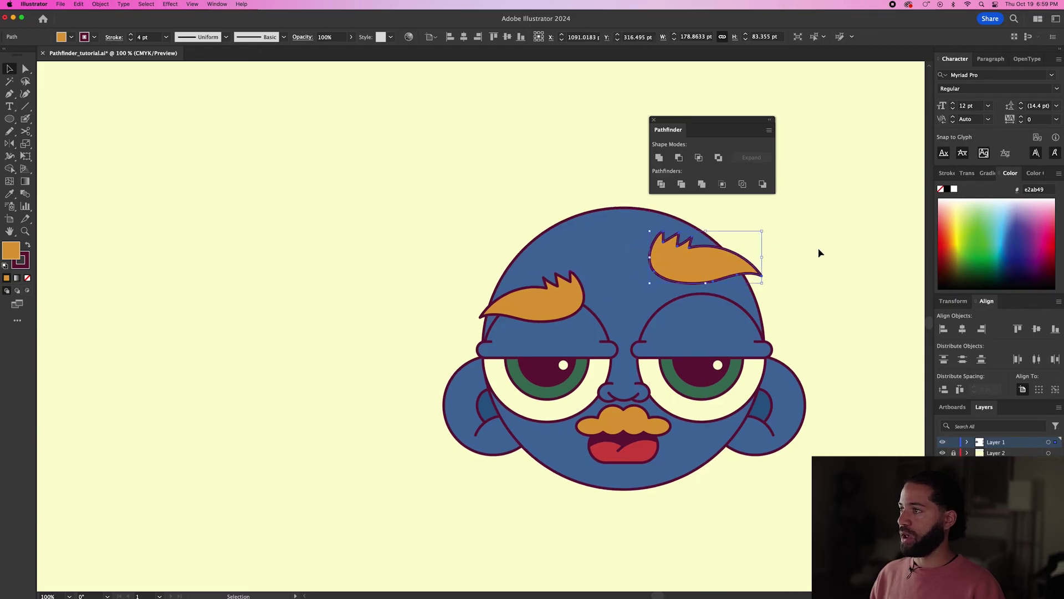
pyautogui.click(819, 252)
pyautogui.moveTo(717, 264); pyautogui.dragTo(718, 267)
pyautogui.click(796, 251)
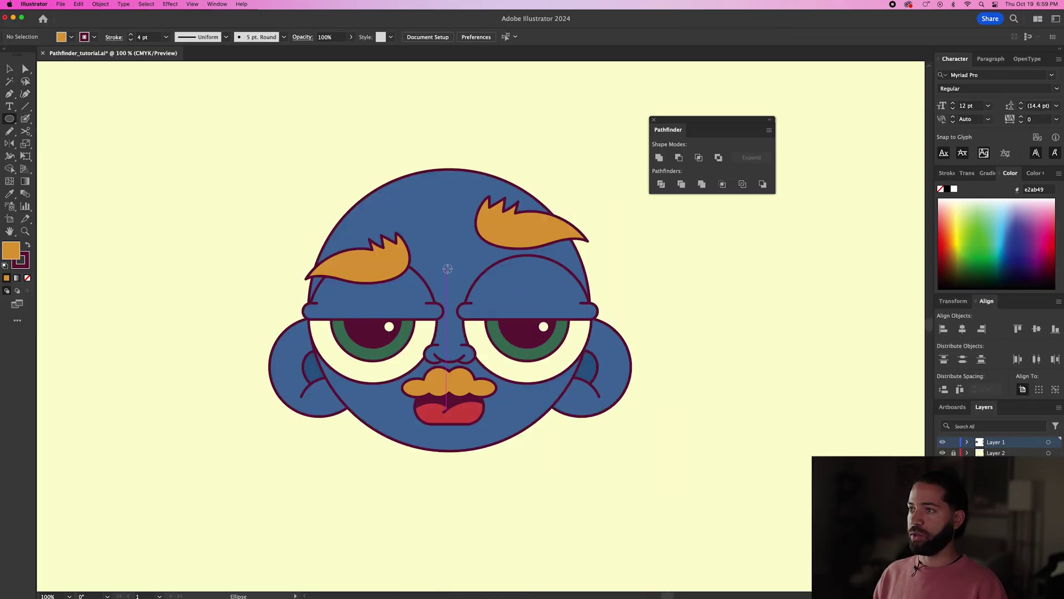
# Add an orange hair circle about 545 pt across, centred on the forehead and sent behind the head and ears.
pyautogui.moveTo(447, 258); pyautogui.dragTo(631, 413)
pyautogui.press('super+shift+bracketleft')
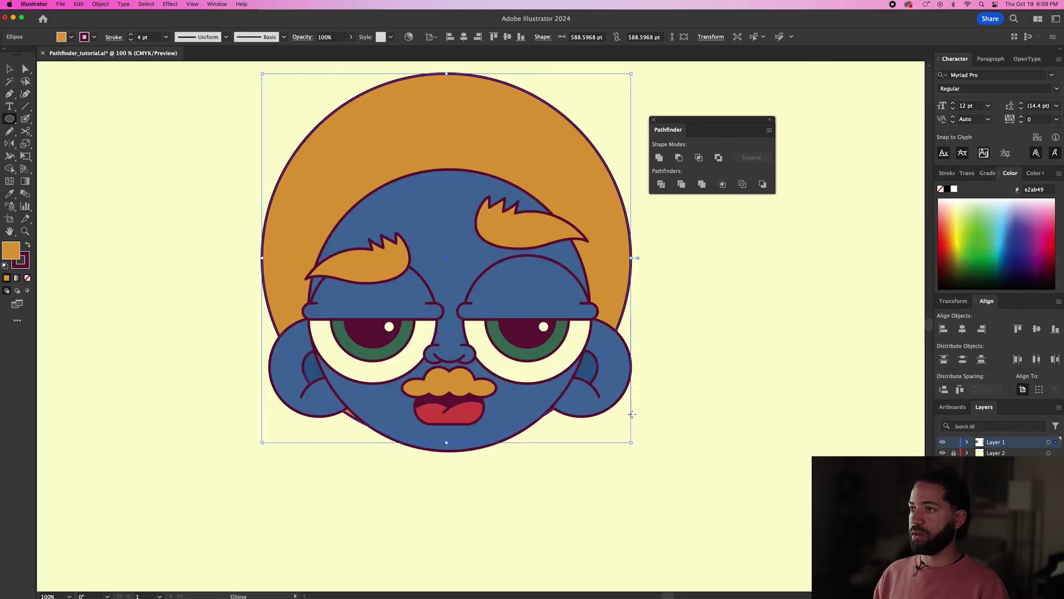
pyautogui.press('v')
pyautogui.moveTo(631, 74); pyautogui.dragTo(618, 87)
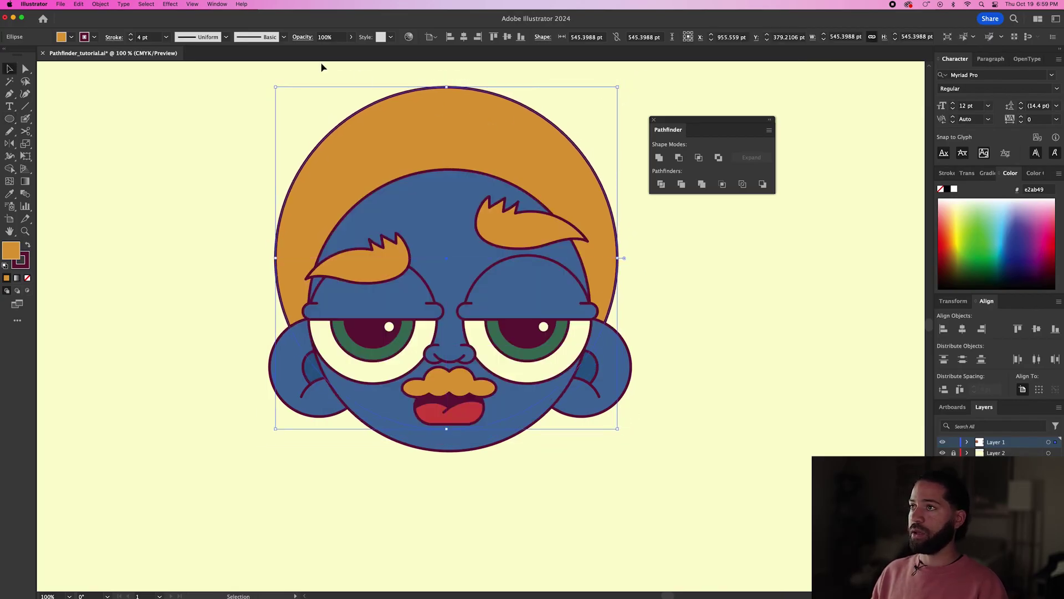
# Apply a Zig Zag effect to the hair circle with an absolute size of 5 pt, 10 ridges per segment and smooth points.
pyautogui.click(171, 4)
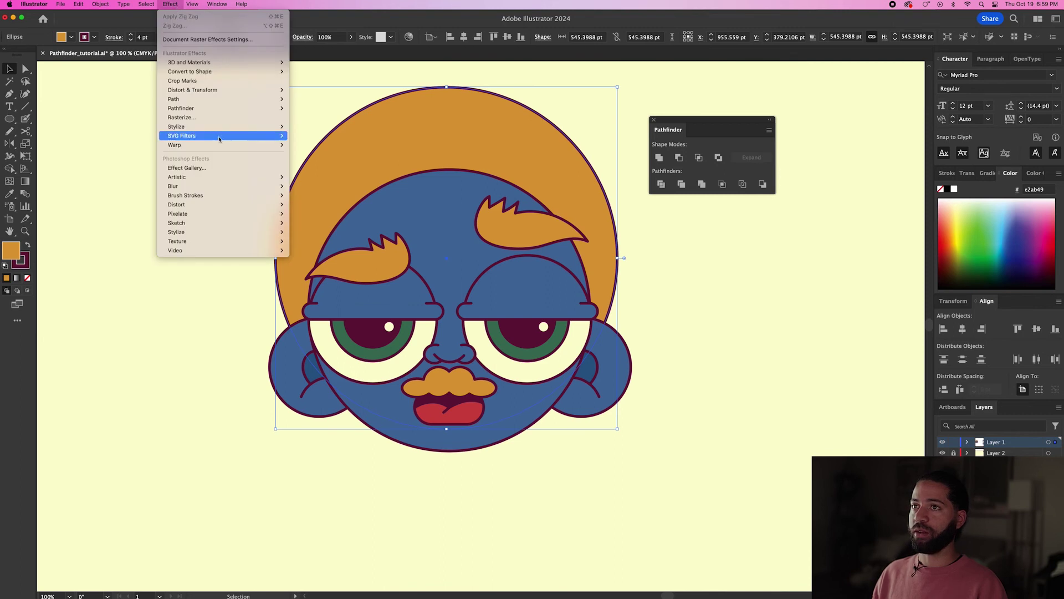
pyautogui.moveTo(250, 90)
pyautogui.click(311, 146)
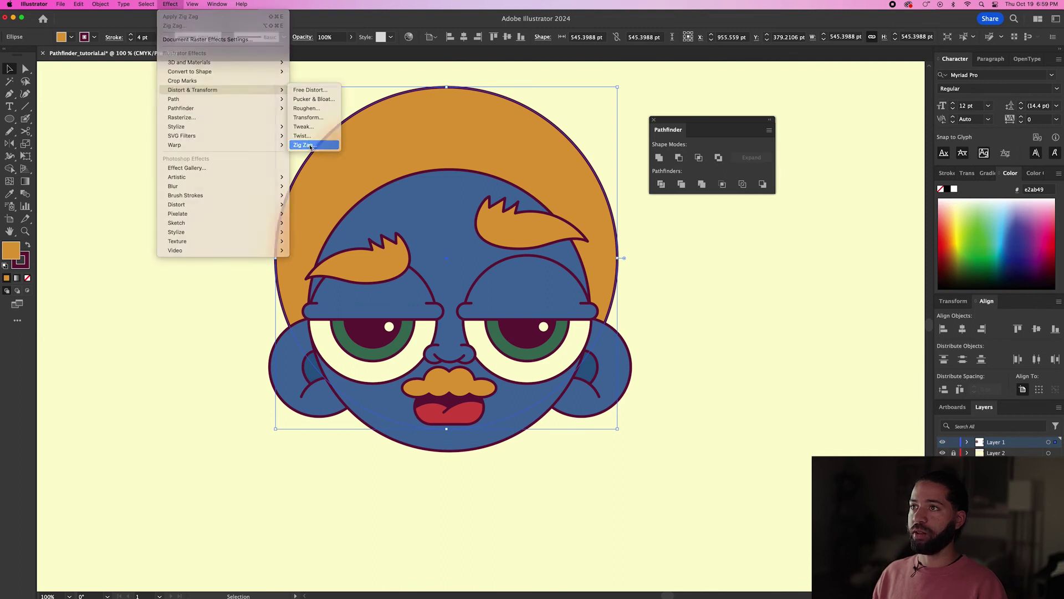
pyautogui.moveTo(443, 137); pyautogui.dragTo(715, 160)
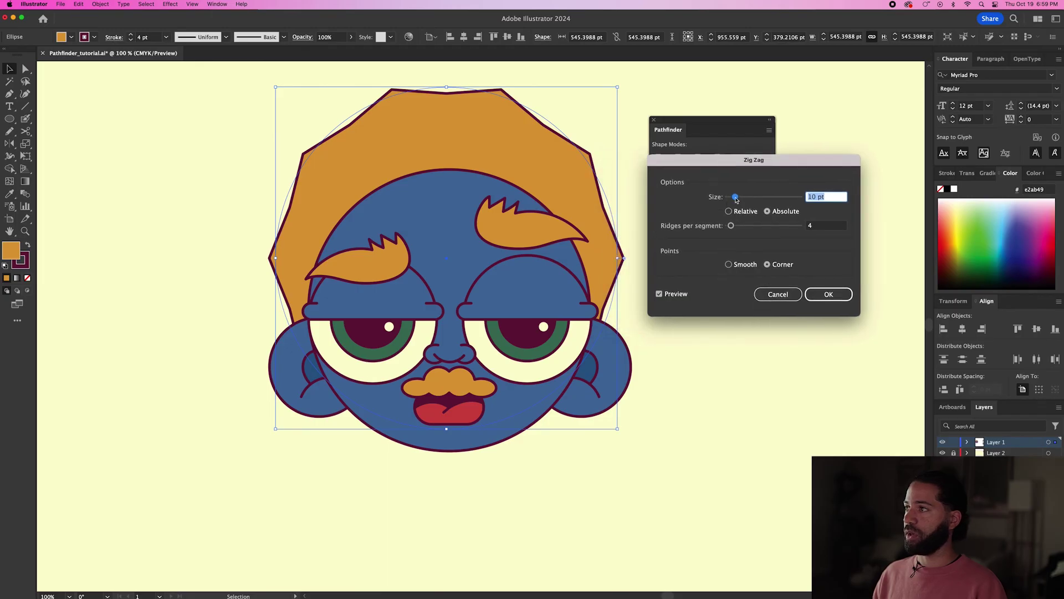
pyautogui.moveTo(736, 199); pyautogui.dragTo(738, 229)
pyautogui.click(732, 226)
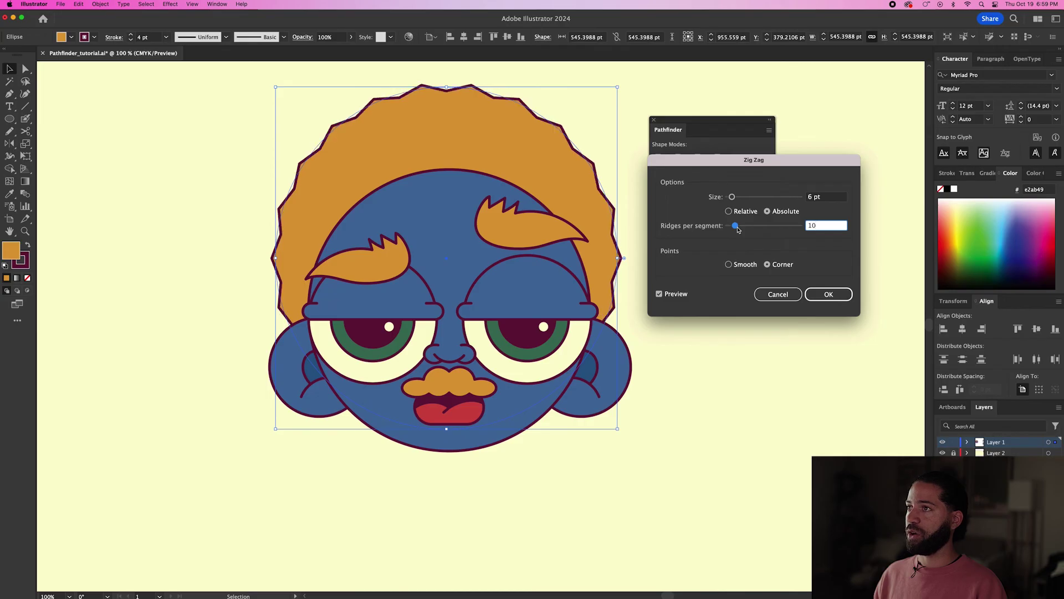
pyautogui.click(729, 264)
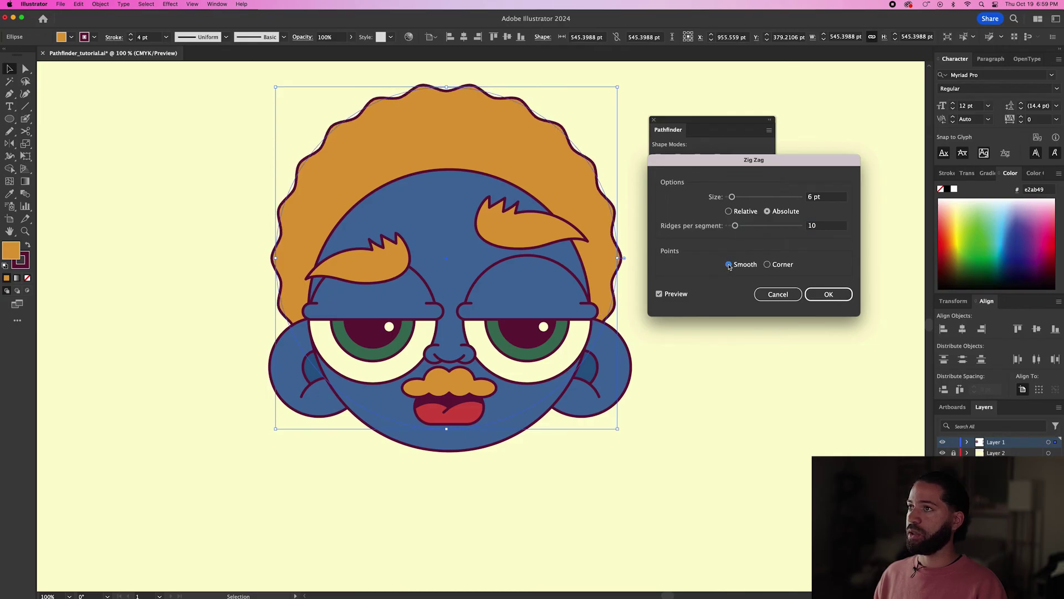
pyautogui.moveTo(732, 196); pyautogui.dragTo(732, 201)
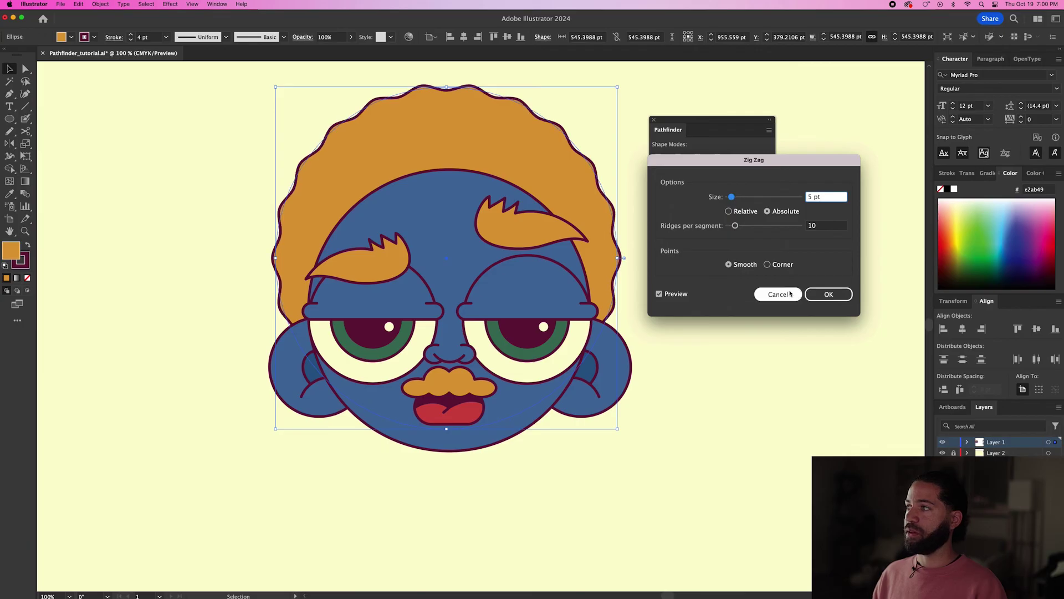
pyautogui.click(829, 294)
# Lower the top anchor point of the head circle to flatten the forehead into a lower hairline.
pyautogui.press('a')
pyautogui.click(451, 170)
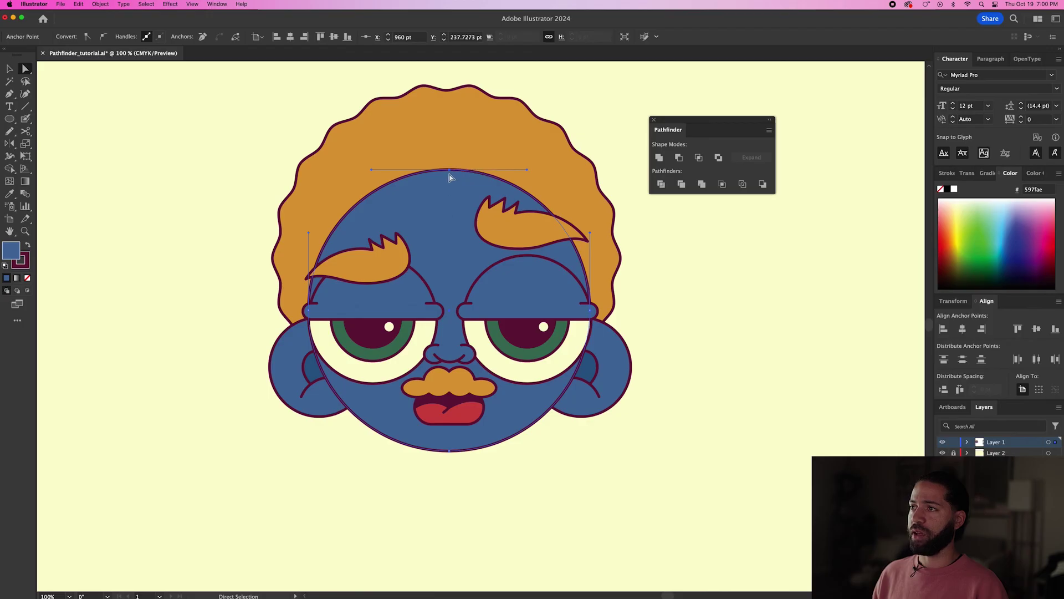
pyautogui.moveTo(450, 169); pyautogui.dragTo(452, 200)
pyautogui.click(751, 251)
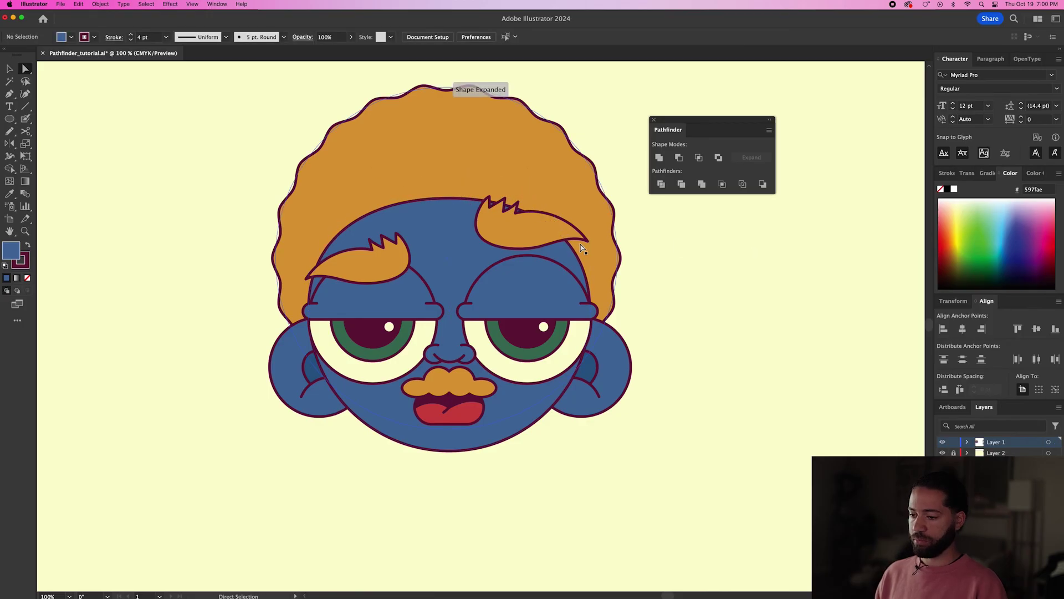